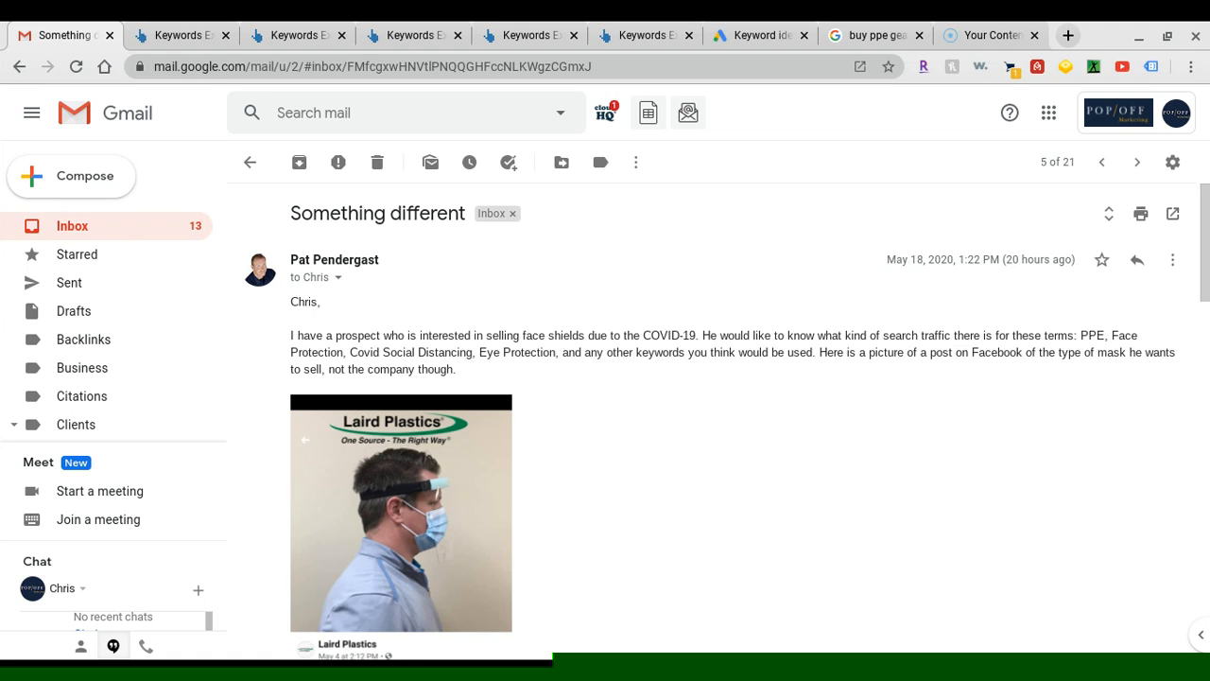
- Switch to the Ahrefs "buy ppe" ideas and select buy ppe equipment, where can i buy ppe equipment, ppe buy and where to buy ppe equipment
click(195, 28)
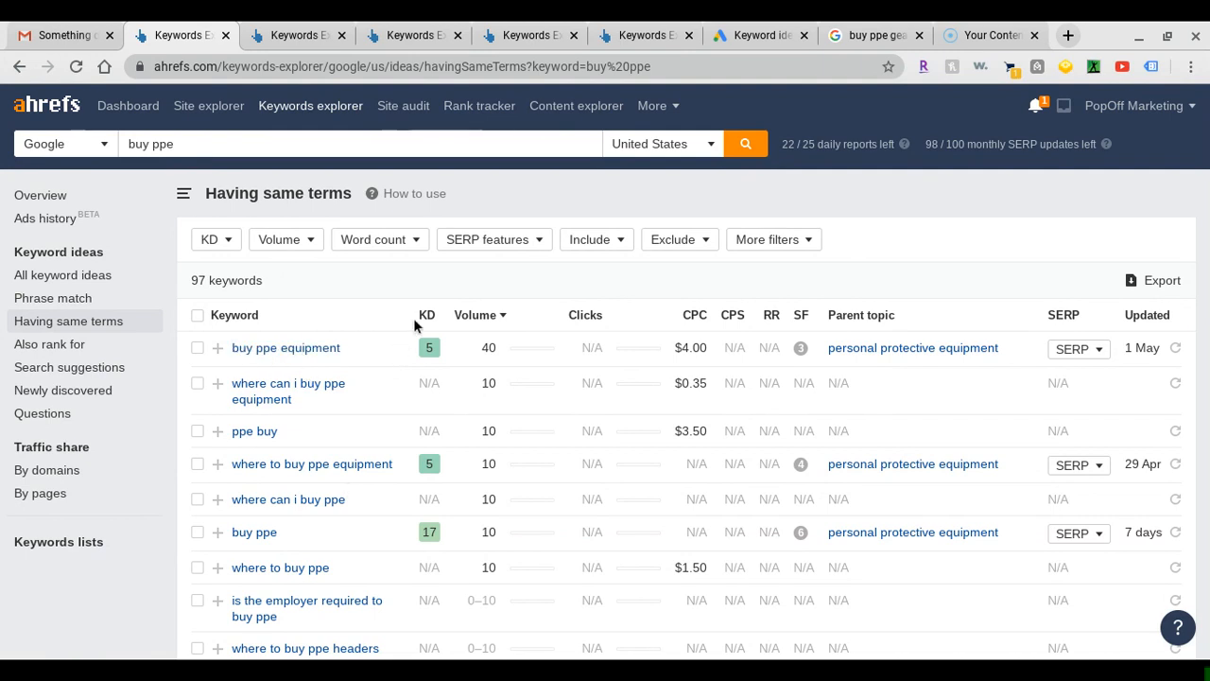
mouse_move(431, 307)
click(197, 349)
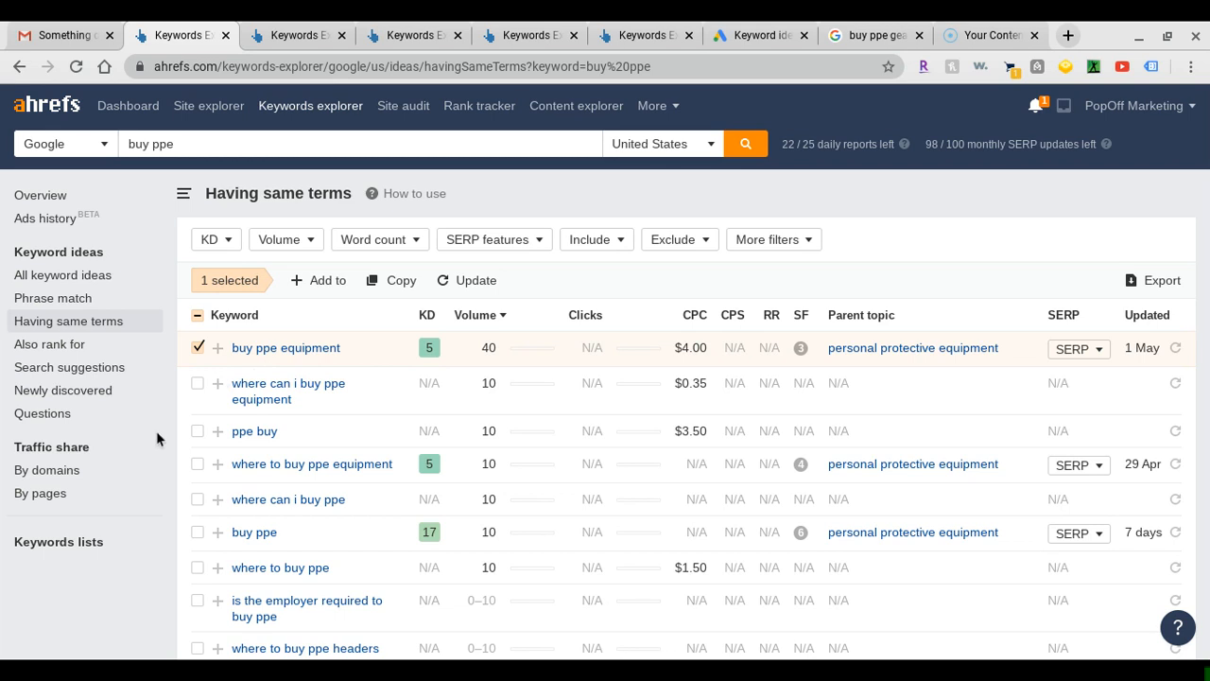
click(197, 383)
click(198, 430)
click(197, 463)
scroll(234, 534, down, 3)
scroll(236, 536, down, 5)
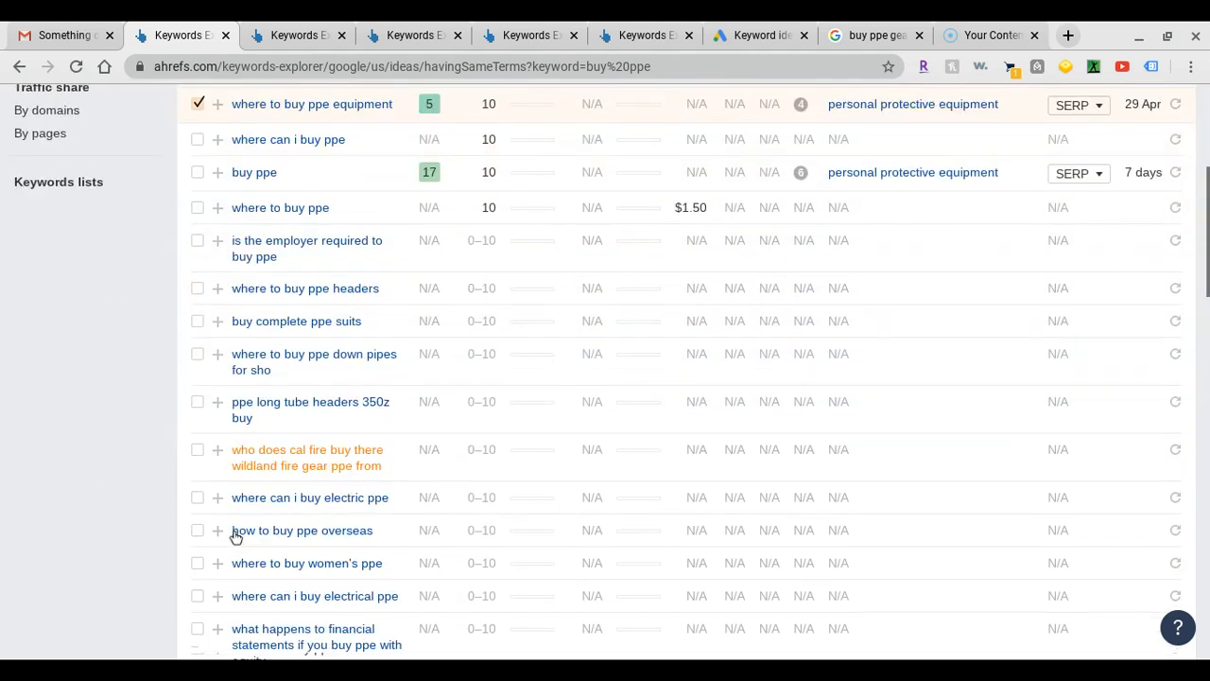
- Deselect the four chosen keywords in the "buy ppe" ideas list
scroll(333, 475, up, 8)
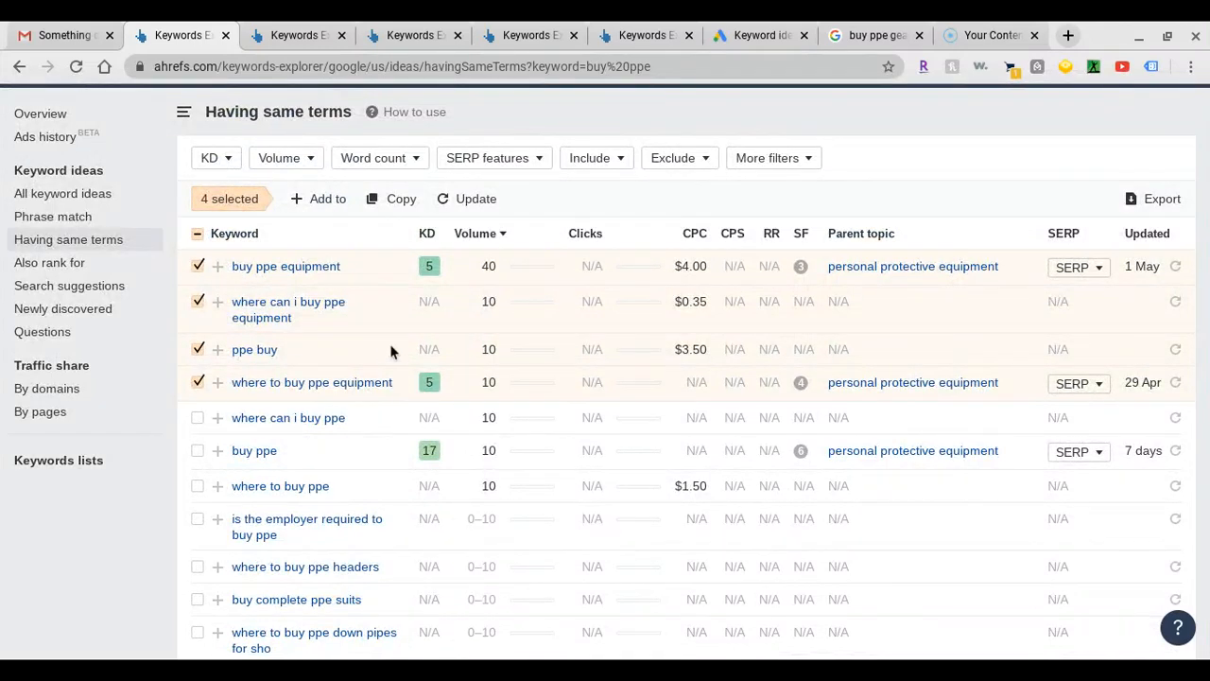
click(197, 383)
click(197, 346)
click(198, 301)
click(198, 266)
scroll(202, 273, up, 2)
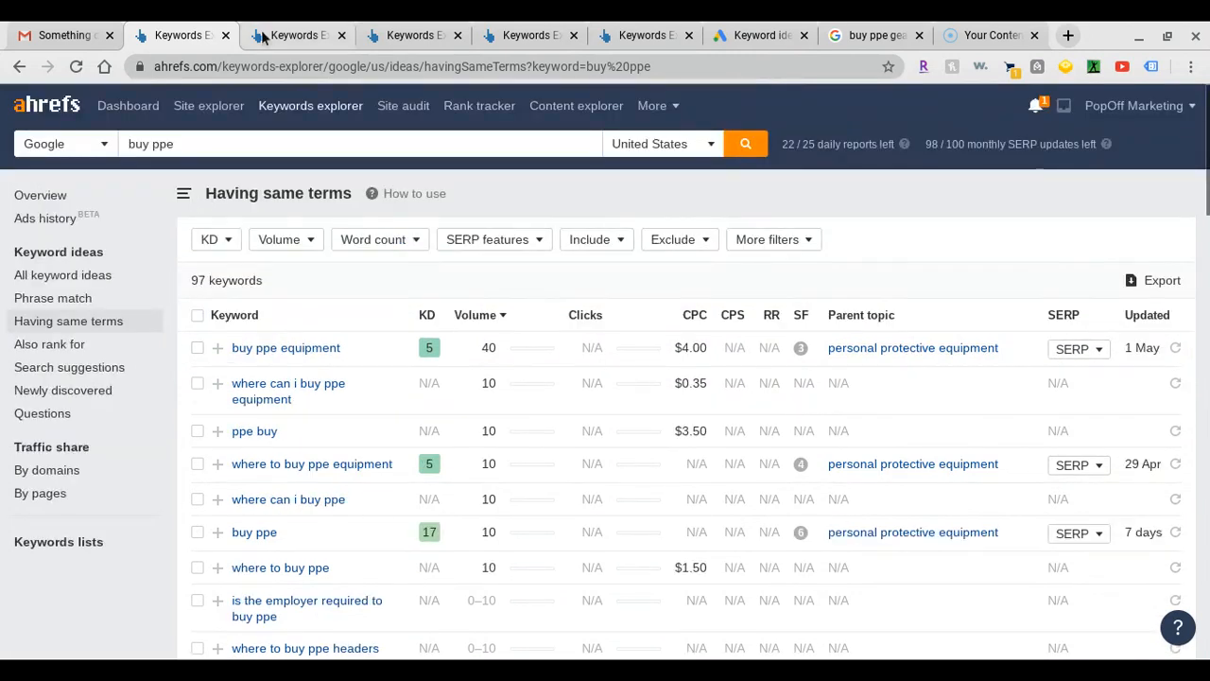
- In the "buy face masks" ideas, select where can i buy n95 face masks, where to buy face masks, where can i buy face masks and places to buy face masks
click(312, 35)
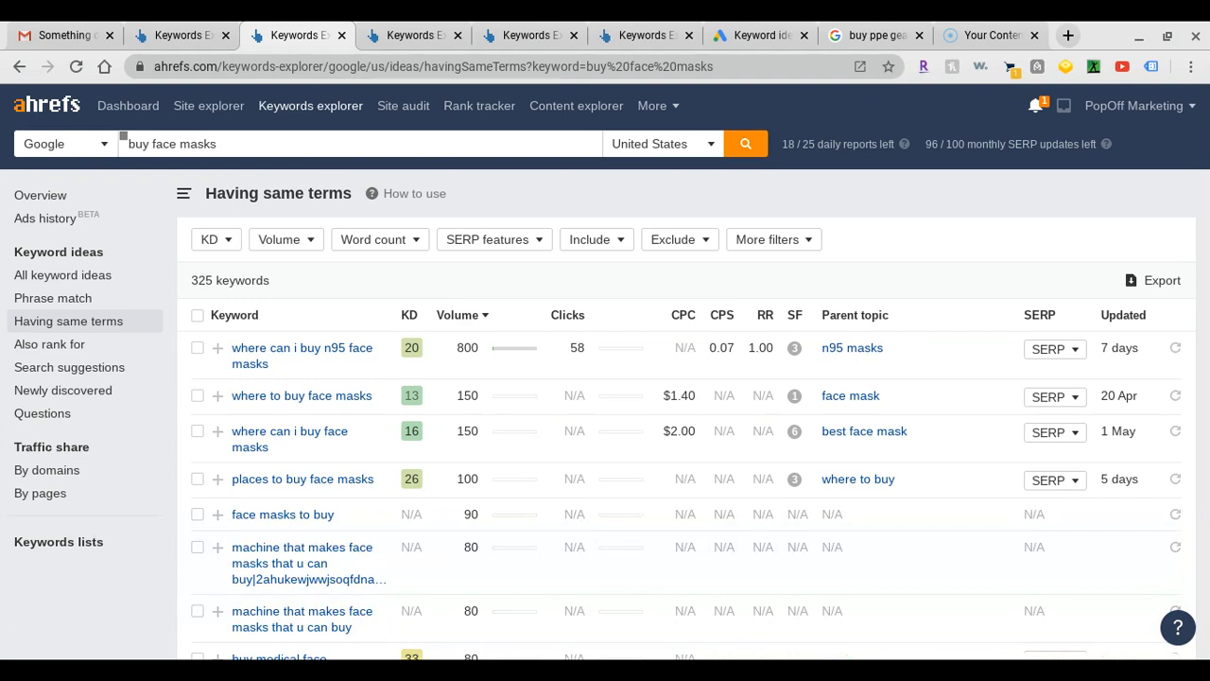
click(196, 348)
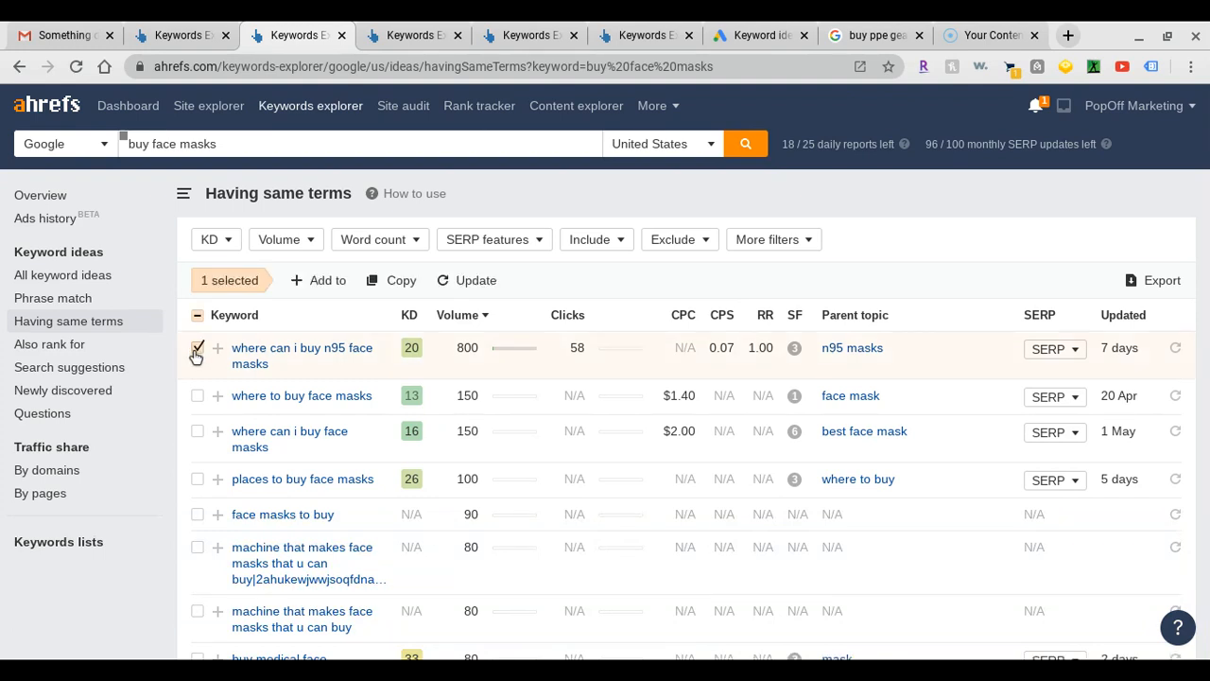
click(194, 402)
click(198, 432)
click(197, 482)
- Add the keyword where can i buy face masks in portland oregon to the selection
scroll(197, 483, down, 2)
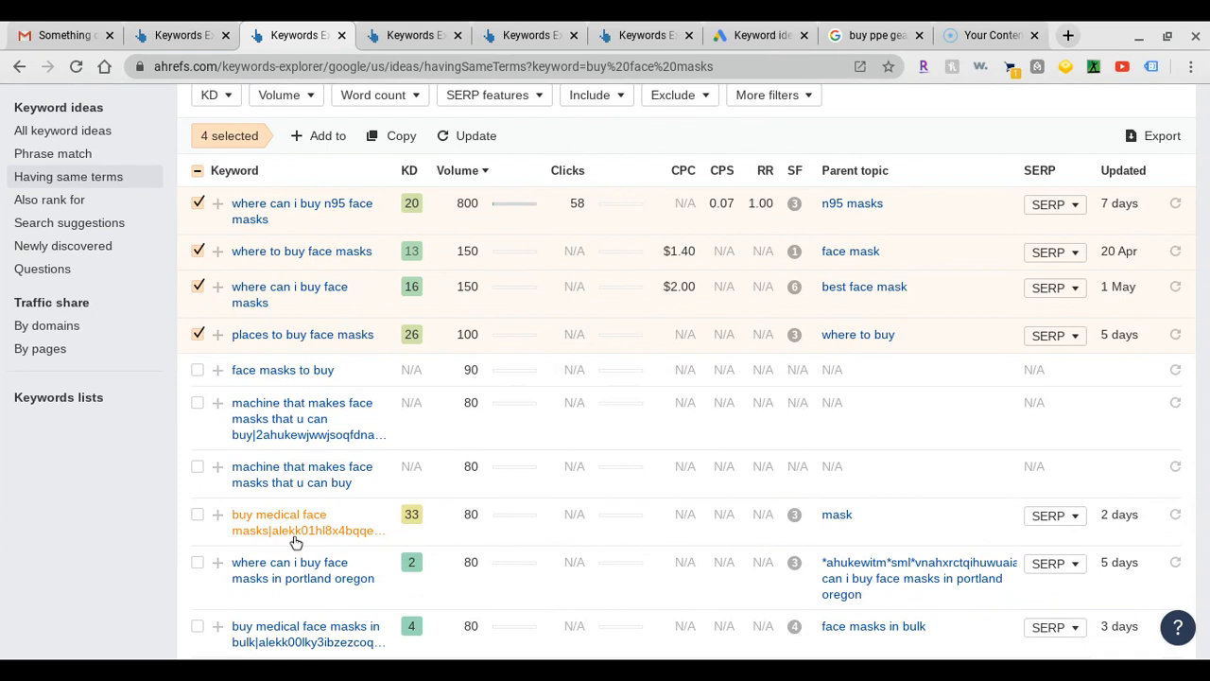
scroll(296, 543, down, 1)
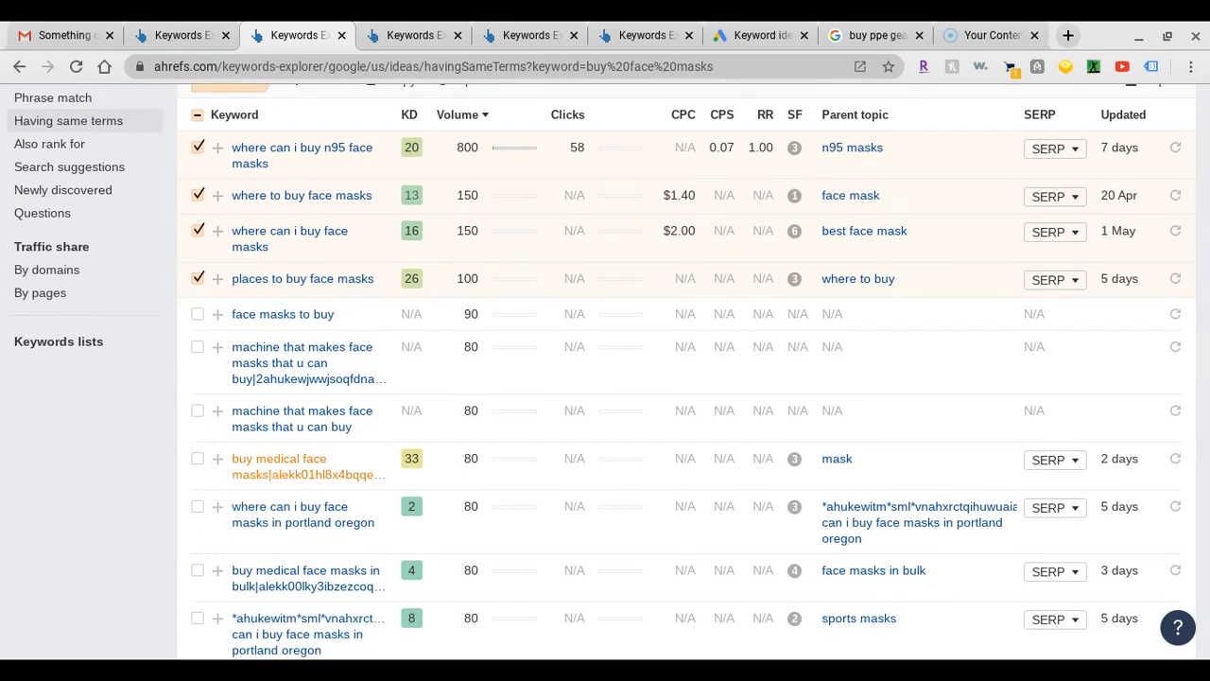
scroll(686, 374, down, 1)
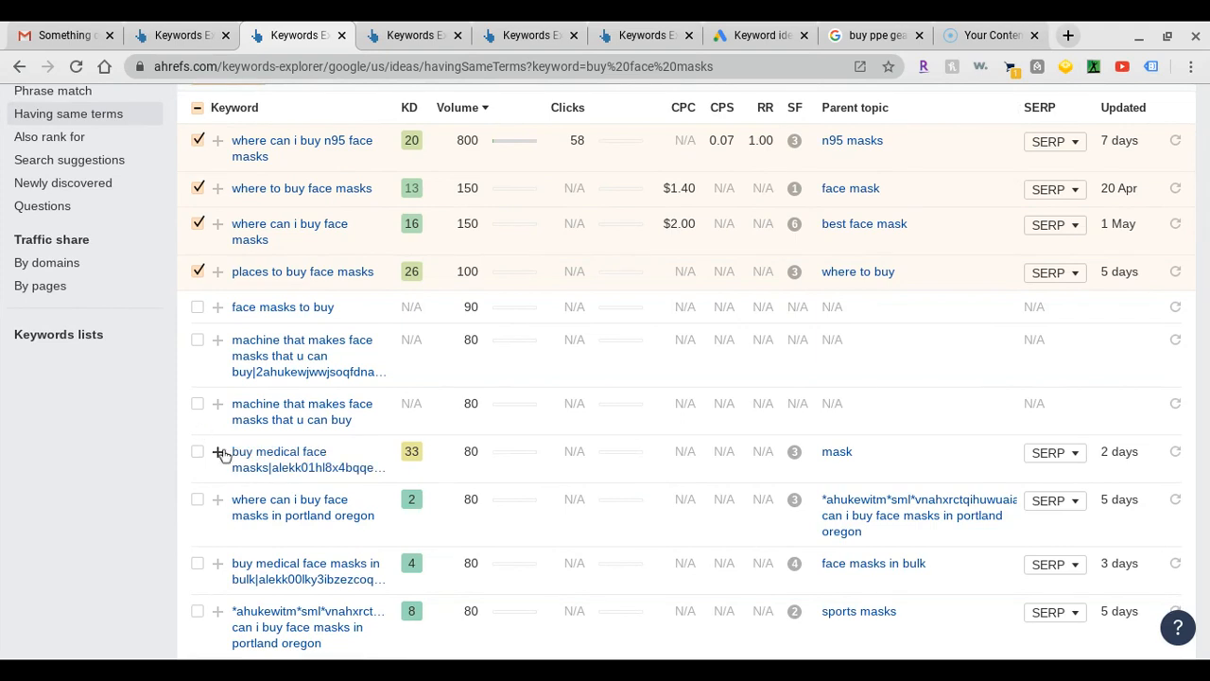
click(197, 500)
scroll(335, 534, down, 1)
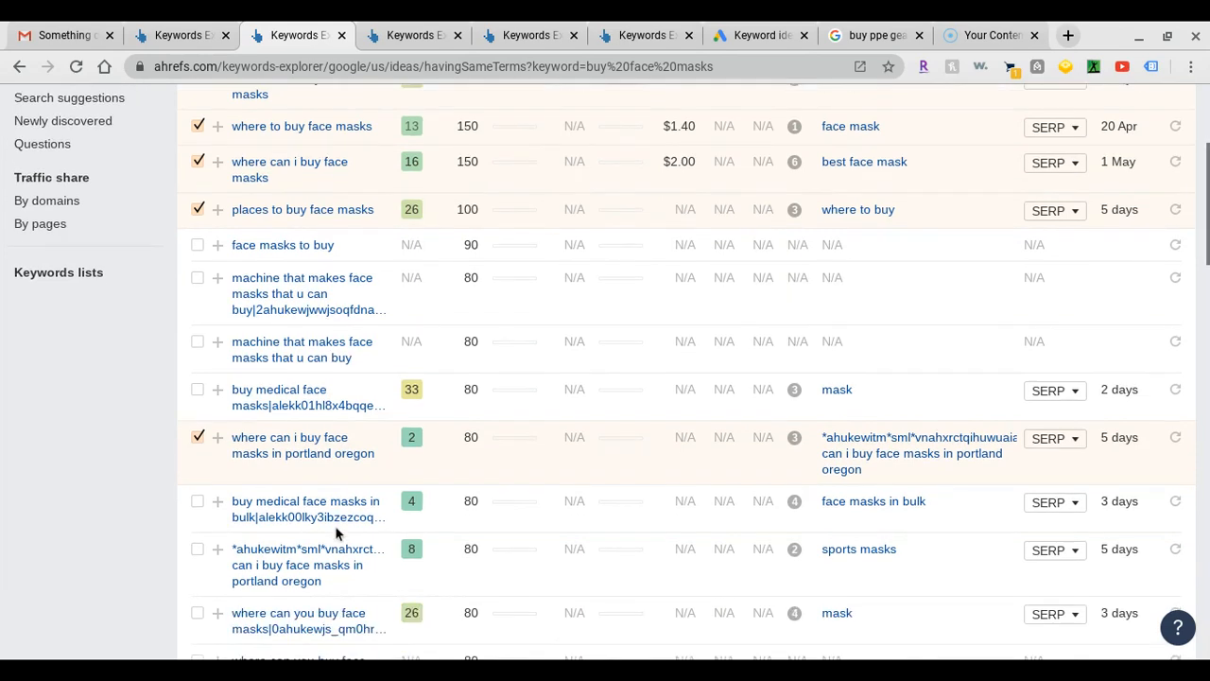
scroll(336, 534, down, 1)
scroll(241, 433, up, 4)
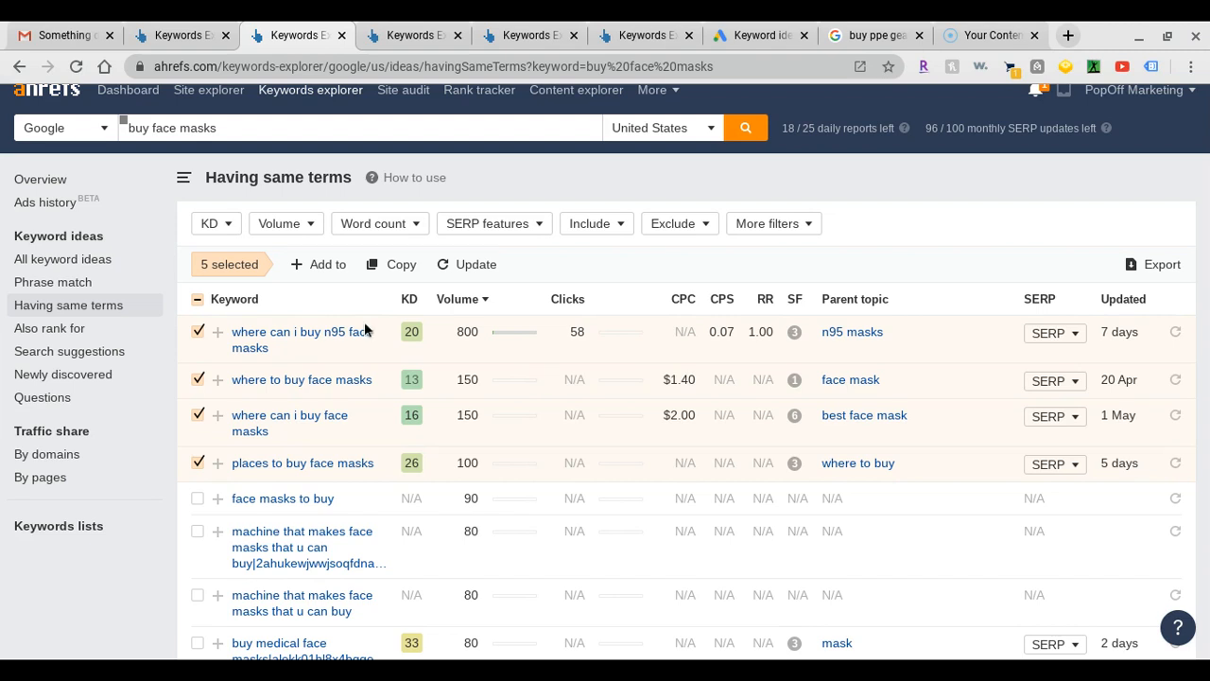
- In the "buy hand sanitizer" ideas, select where to buy hand sanitizer, buy hand sanitizer in bulk, buy hand sanitizer and buy hand sanitizer online
click(377, 38)
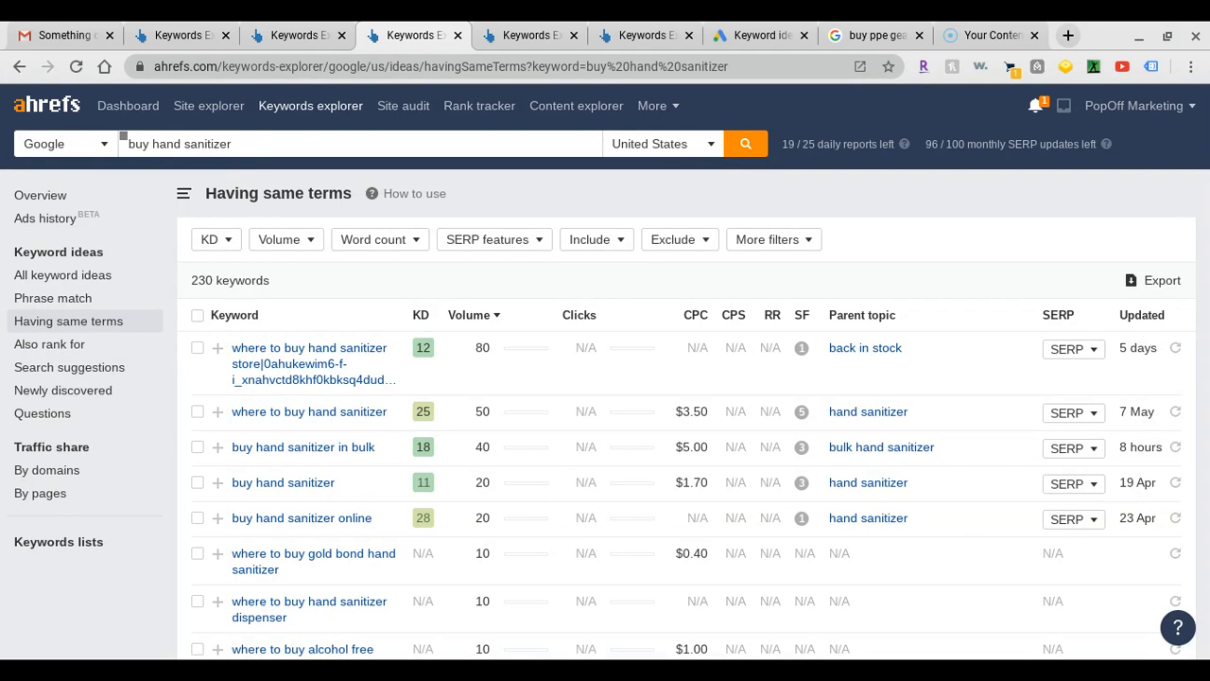
click(197, 412)
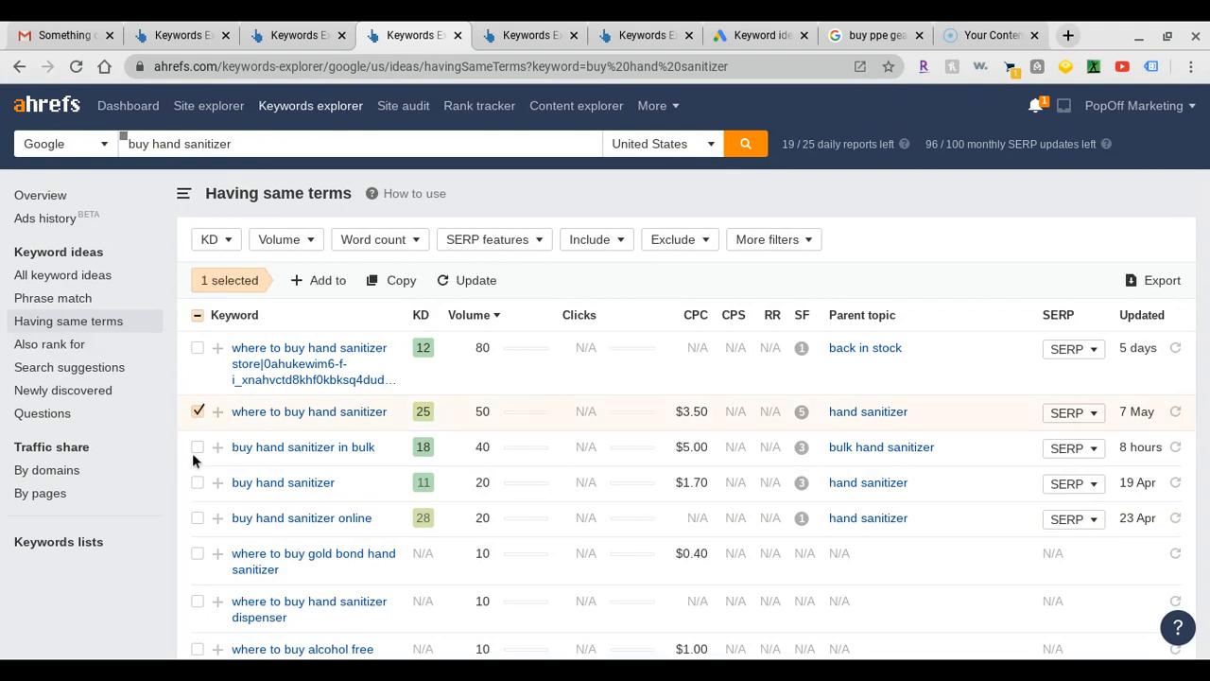
click(196, 448)
click(197, 483)
click(197, 518)
- Check the "buy protective eyewear" ideas, and switch to Google Ads Keyword Planner to start discovering new keywords
click(498, 40)
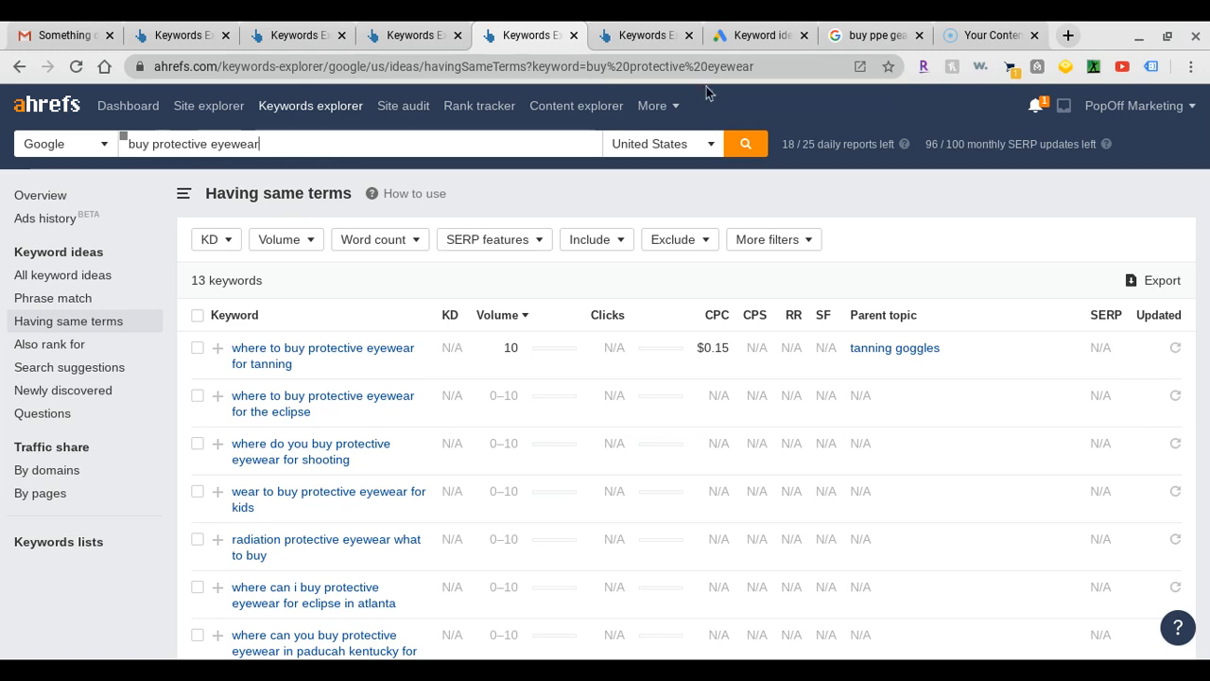
click(750, 35)
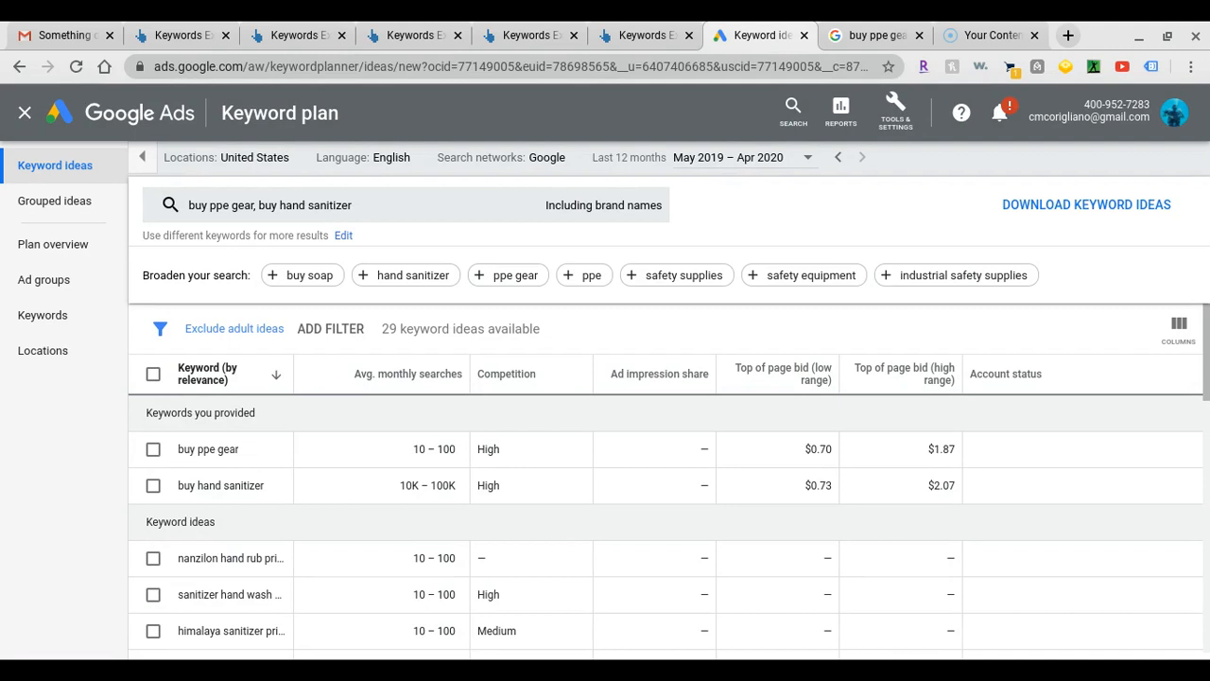
click(910, 125)
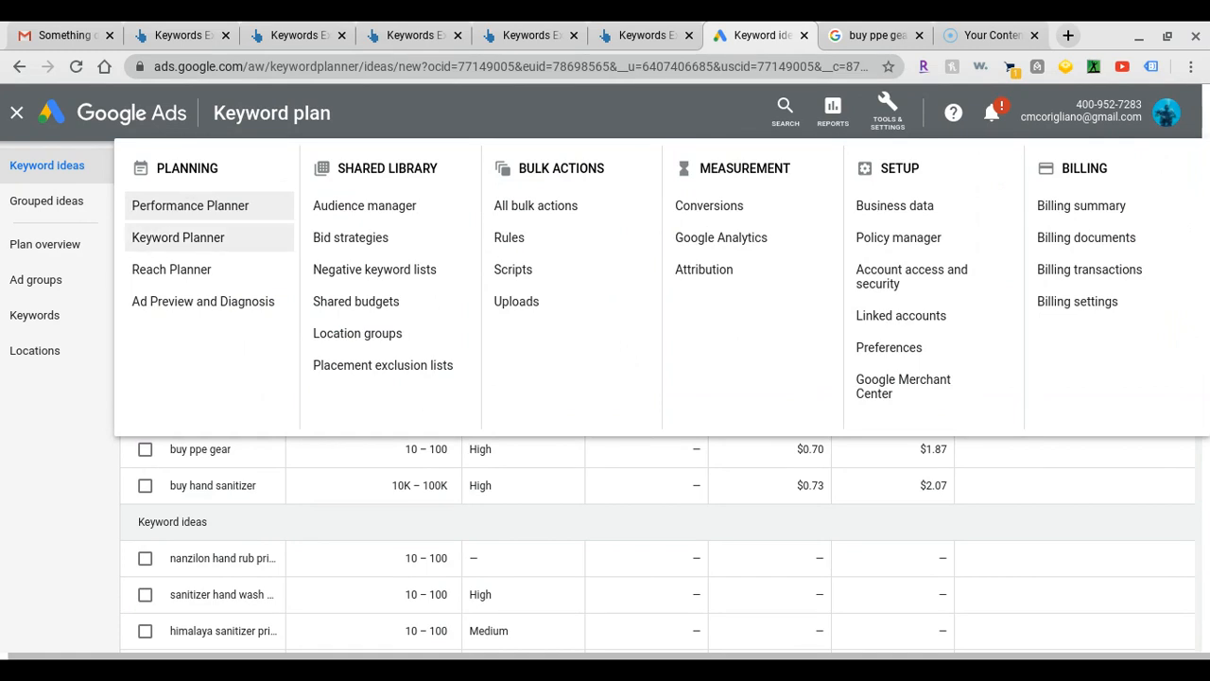
click(176, 244)
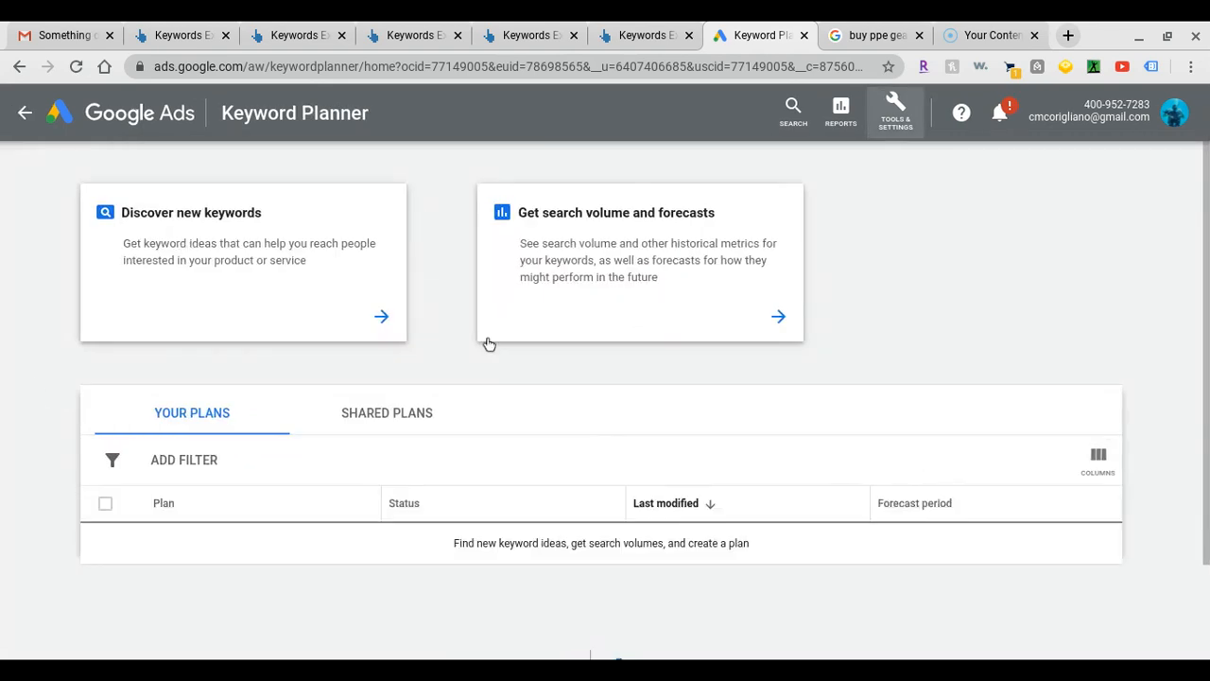
click(259, 249)
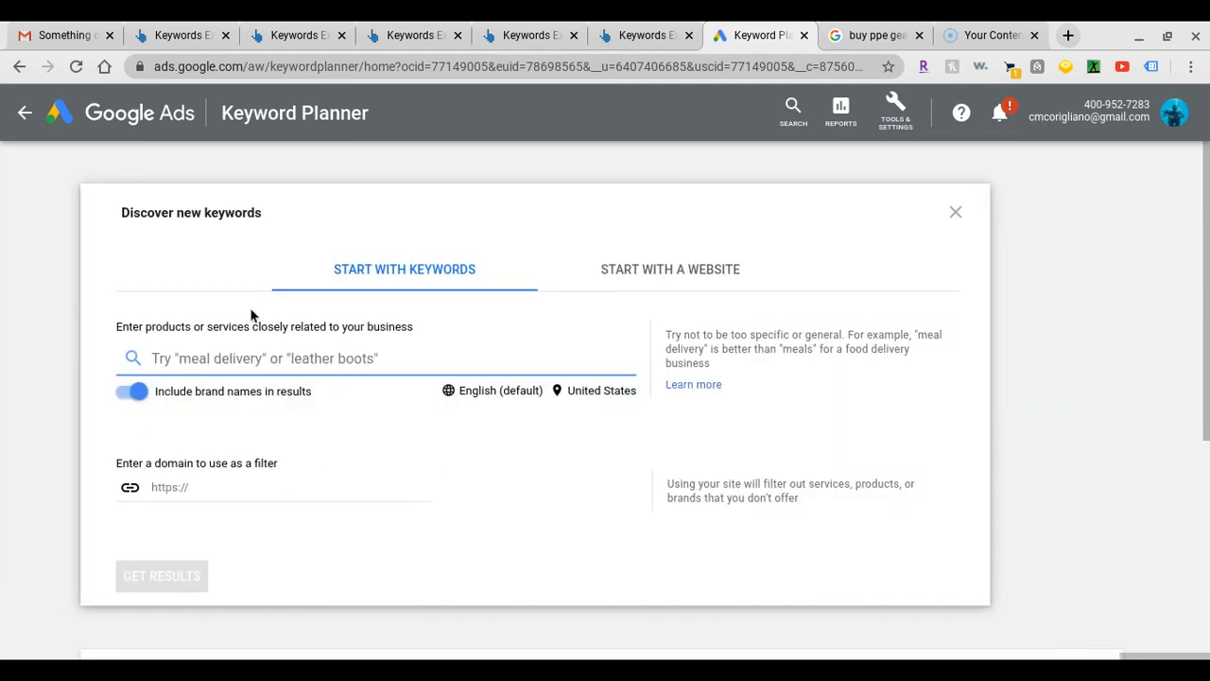
- Get keyword ideas for the terms buy ppe, buy face masks online and buy hand sanitizer online
text(buy ppe)
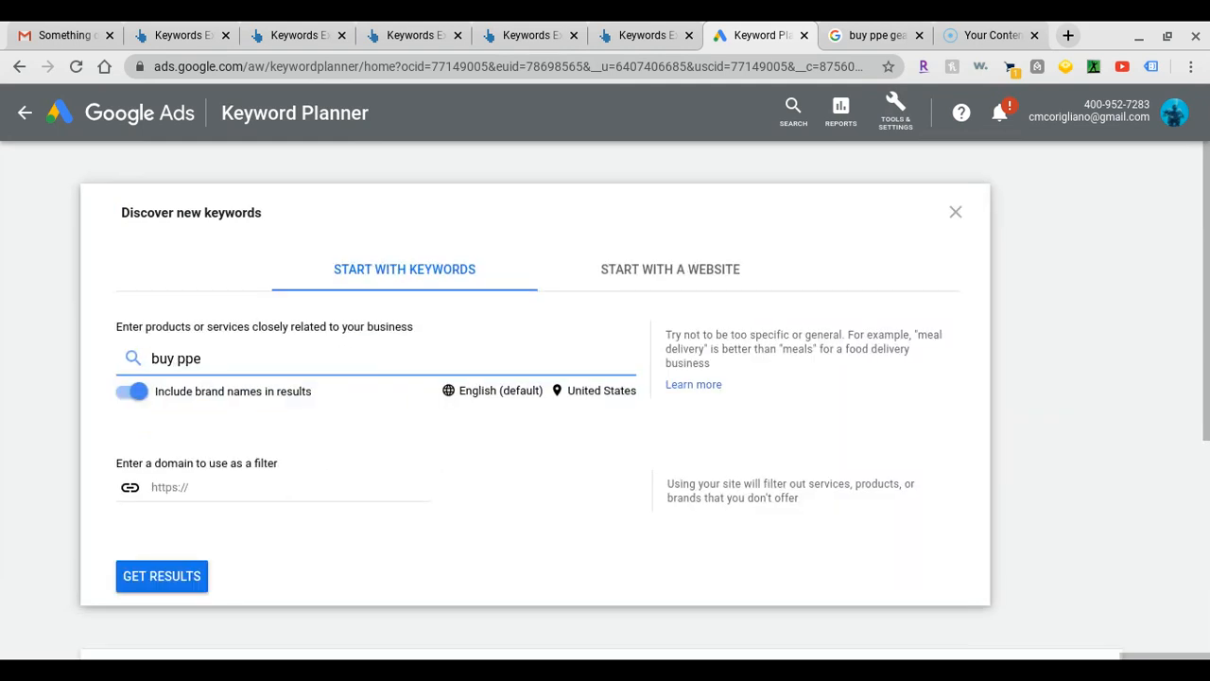
key(Return)
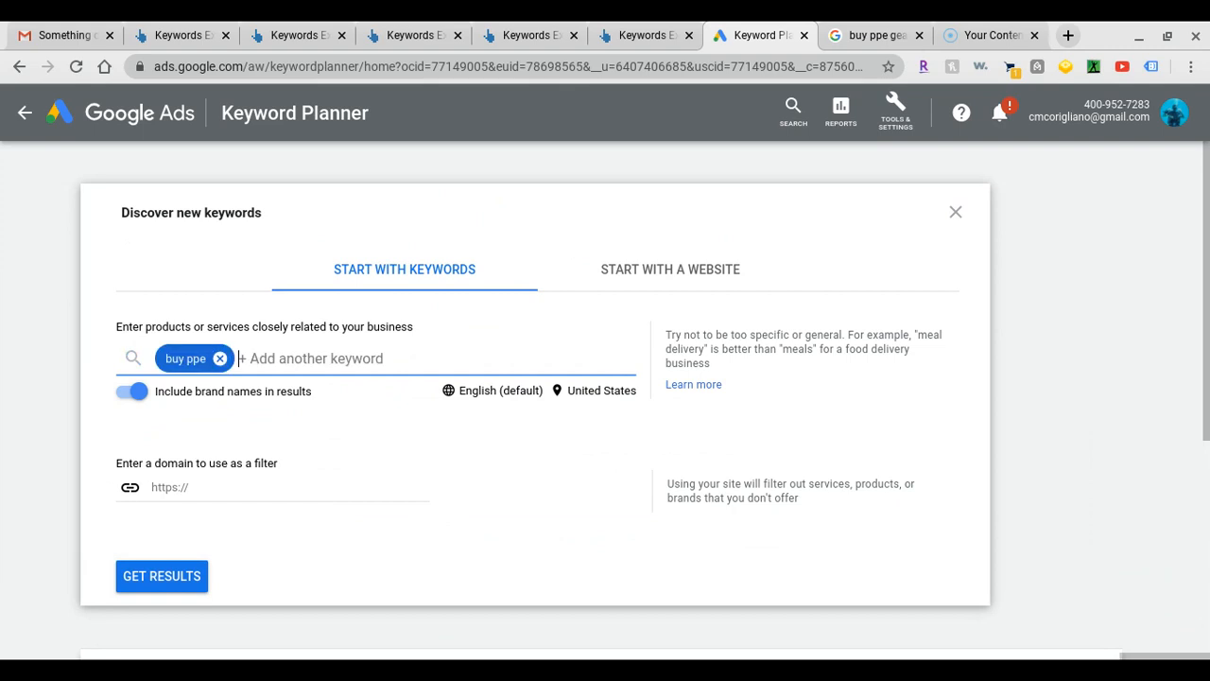
text(buy face masks)
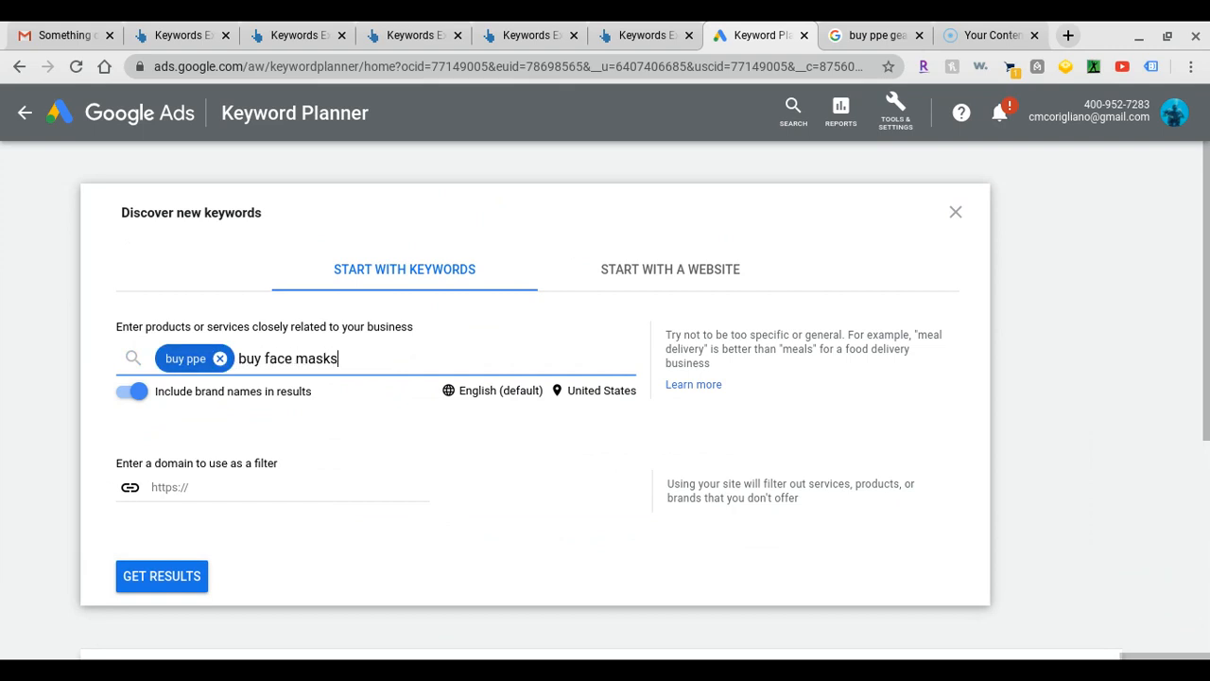
text( online)
key(Return)
text(buy)
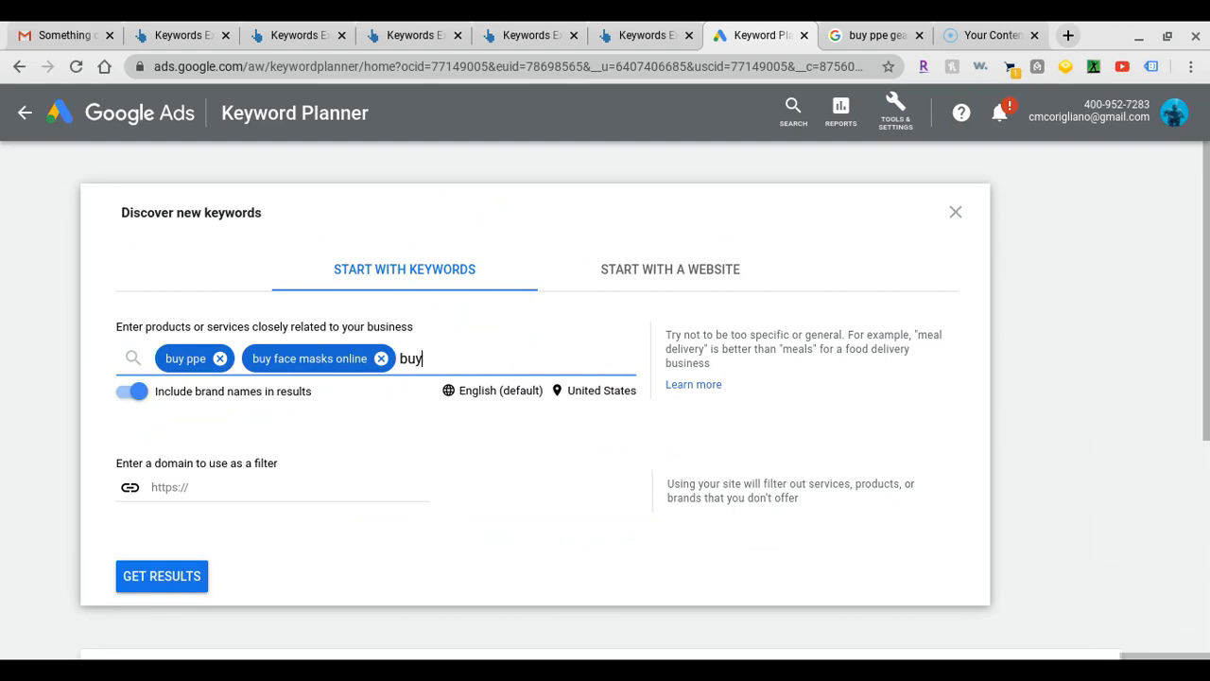
text( hand sanitizer online)
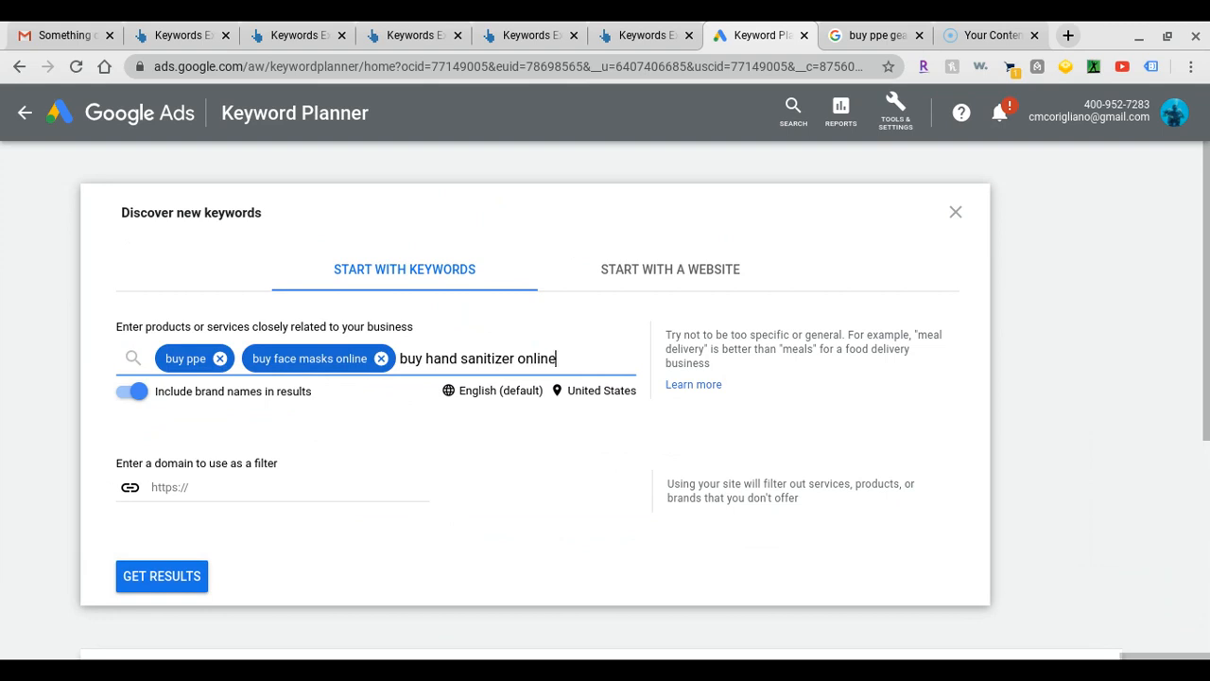
key(Return)
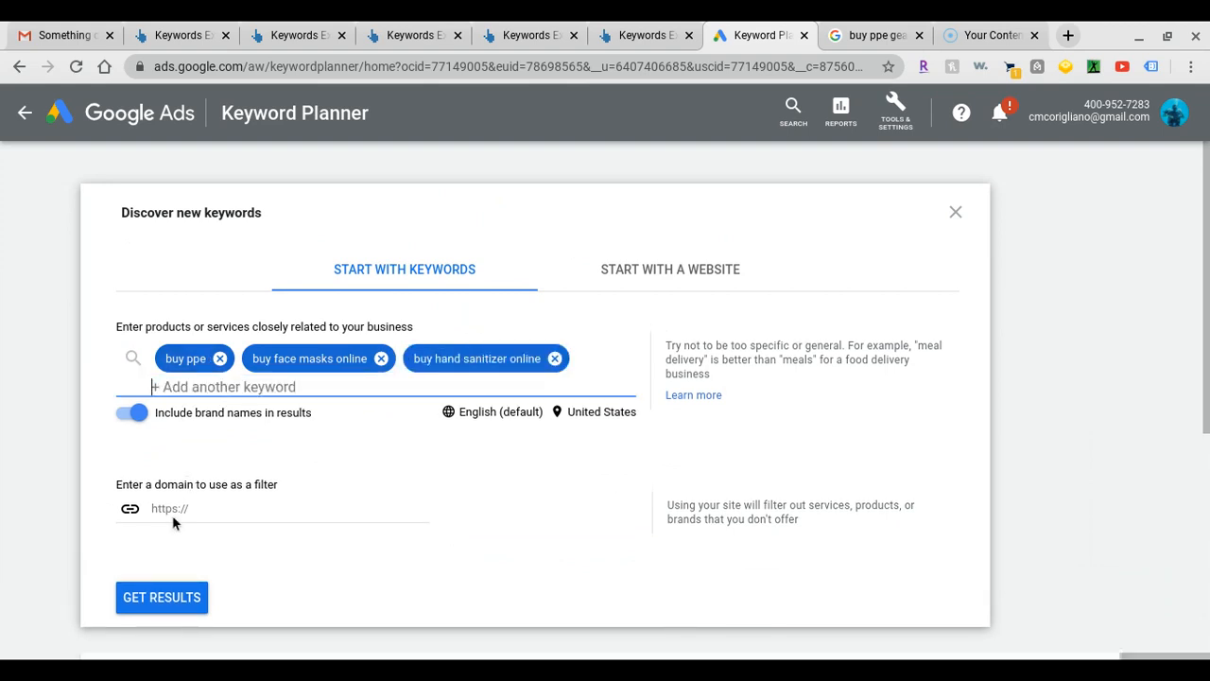
click(168, 591)
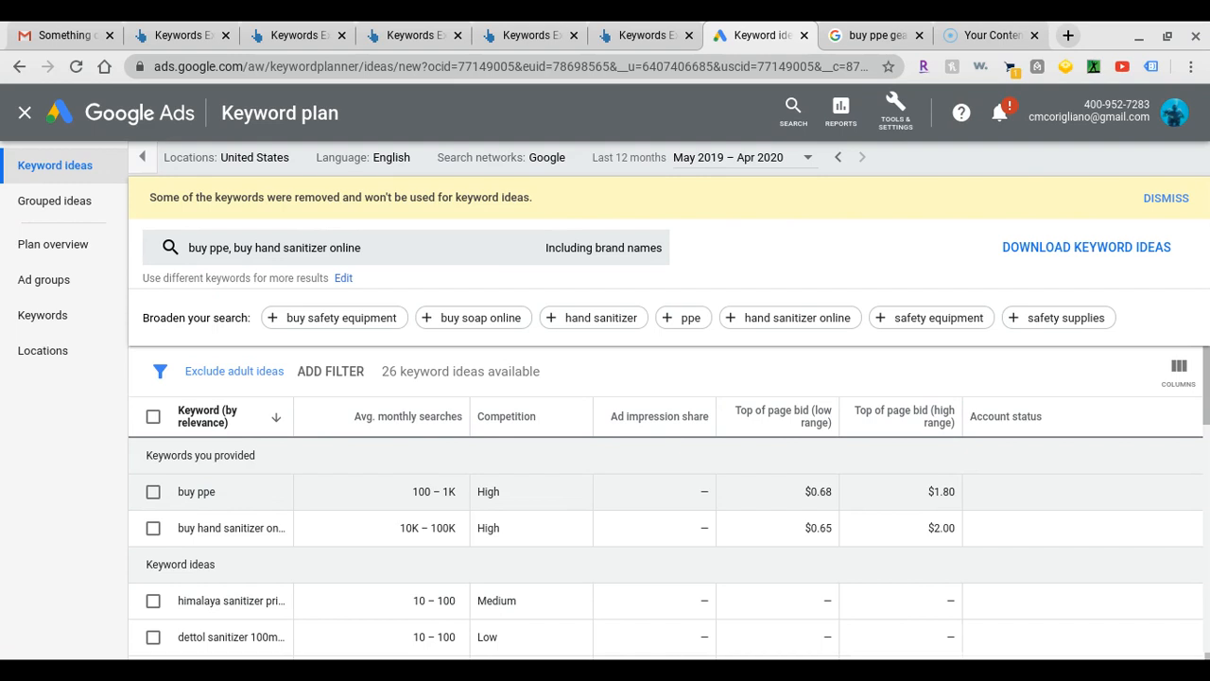
- Examine the average monthly searches, competition and top-of-page bids of the listed keyword ideas
scroll(374, 517, down, 1)
scroll(374, 517, down, 1)
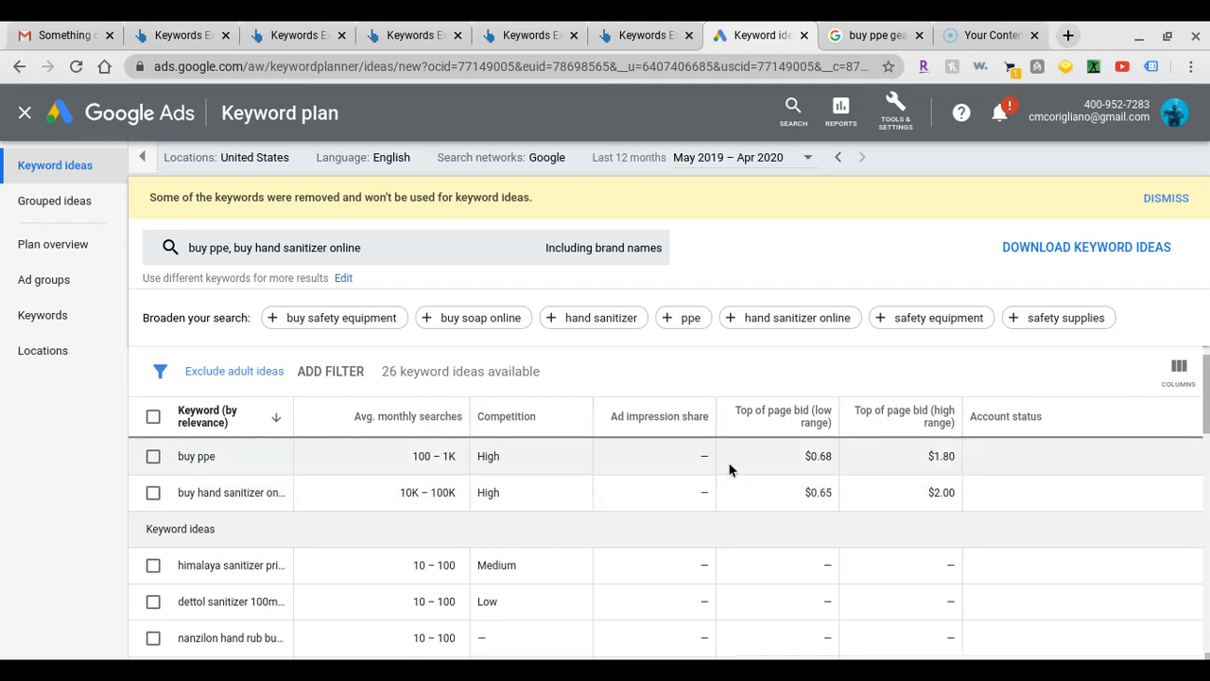
mouse_move(799, 421)
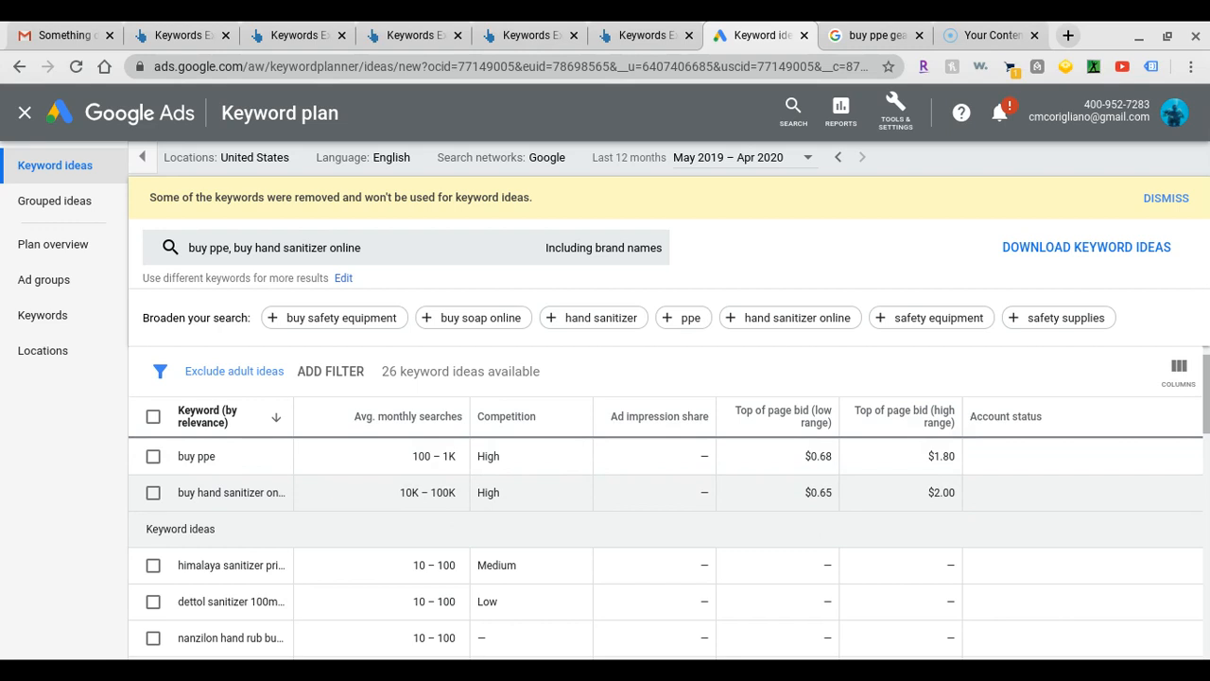
scroll(665, 547, down, 1)
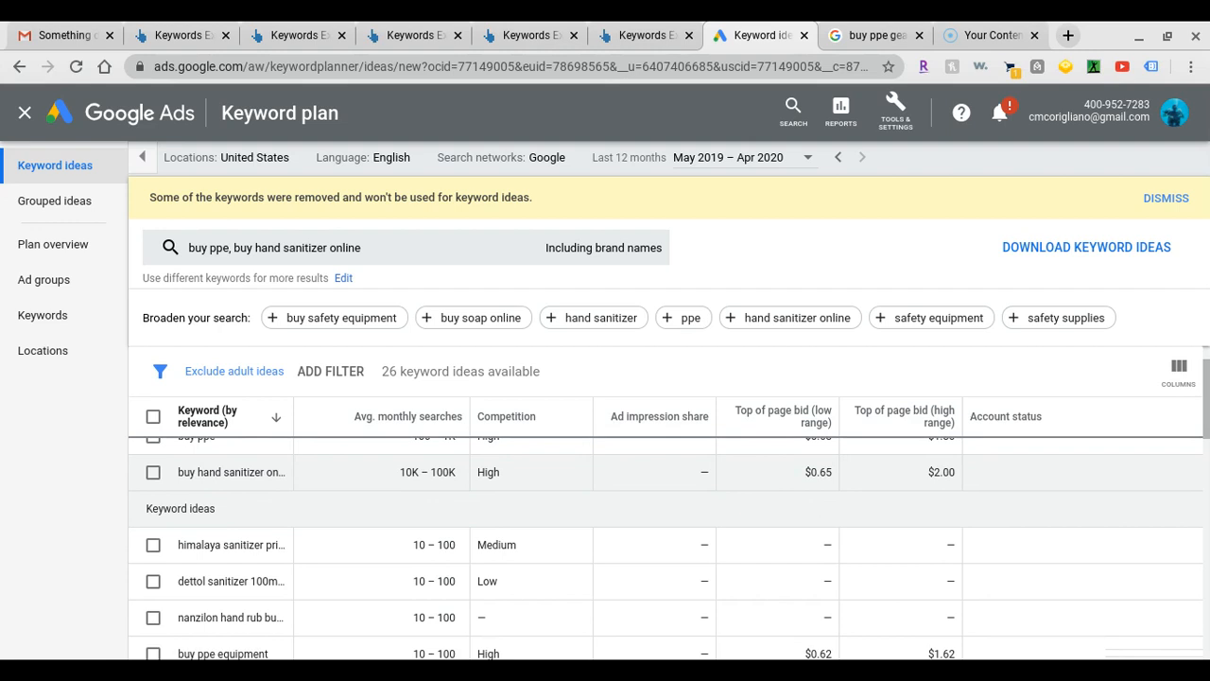
scroll(666, 548, down, 3)
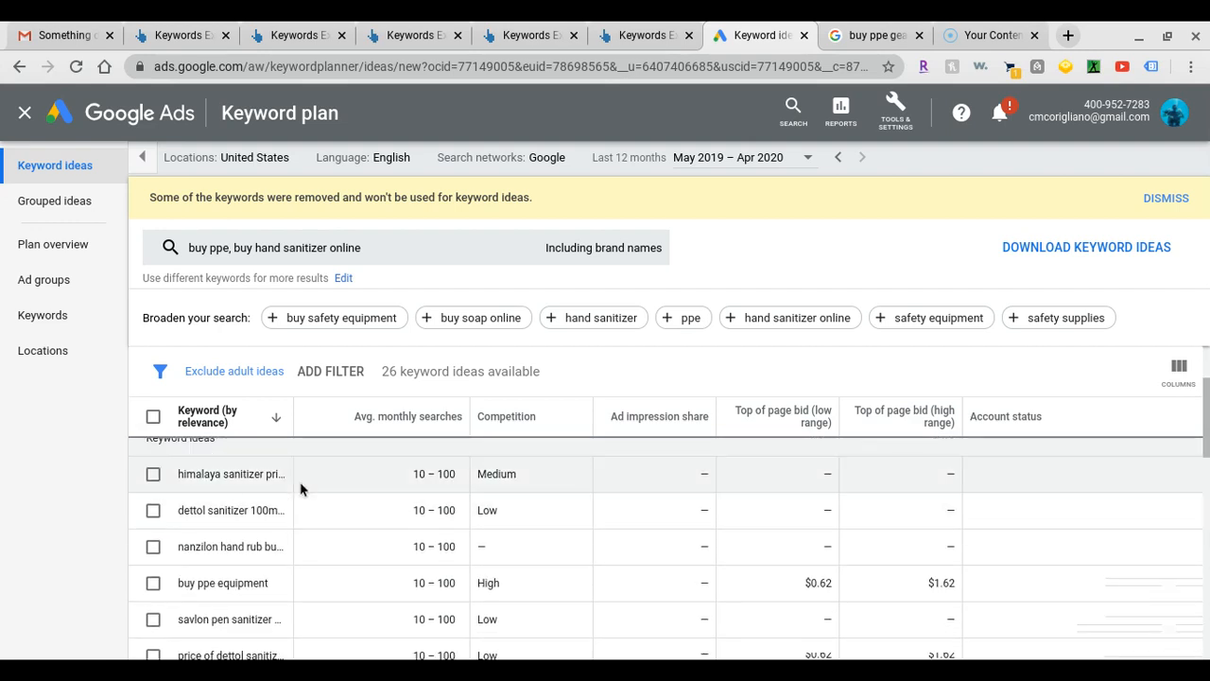
scroll(216, 509, down, 2)
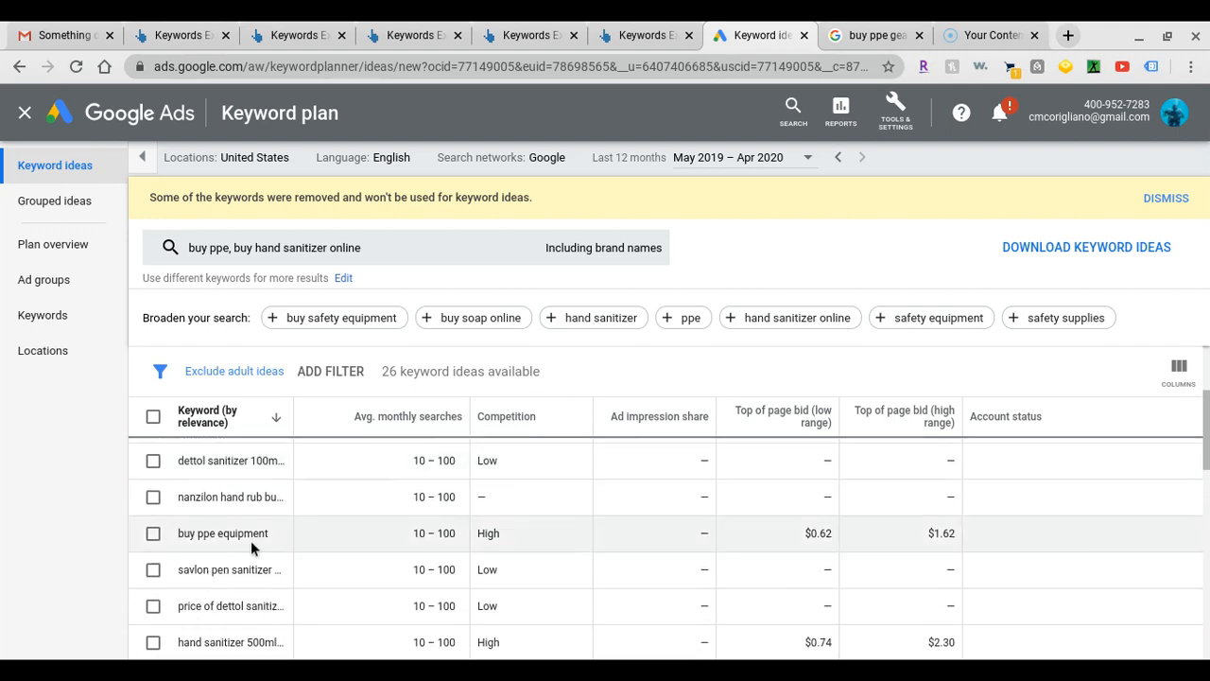
scroll(259, 546, down, 1)
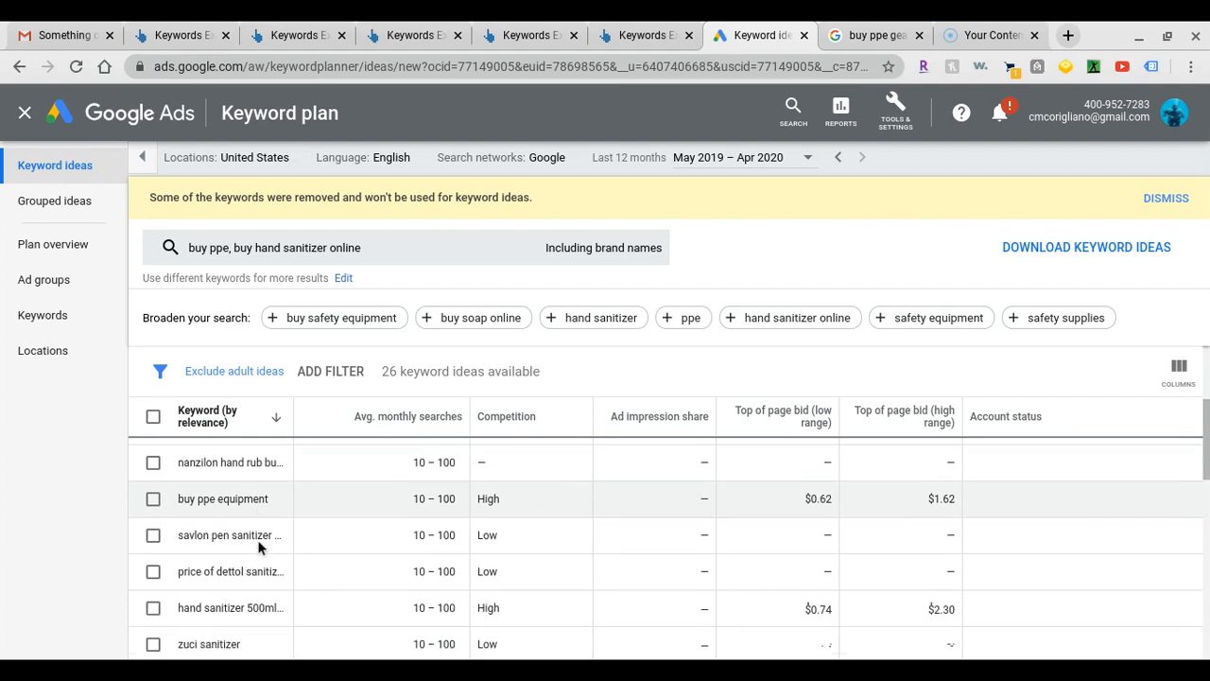
scroll(226, 593, down, 1)
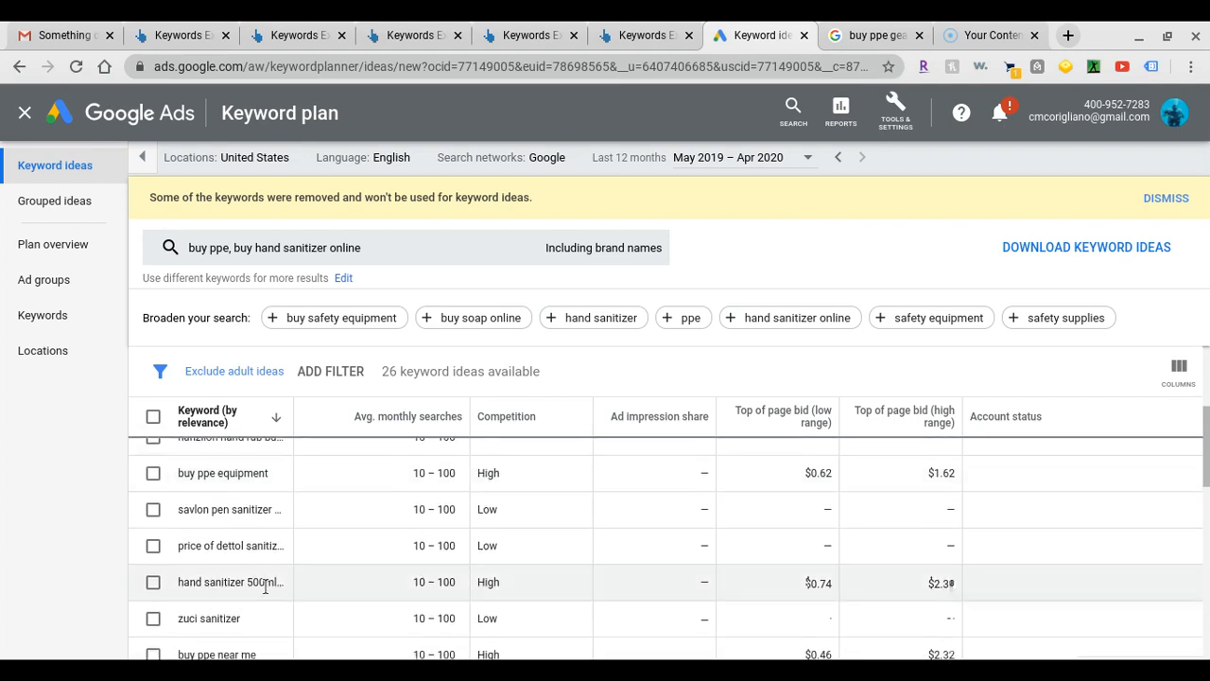
scroll(265, 585, down, 3)
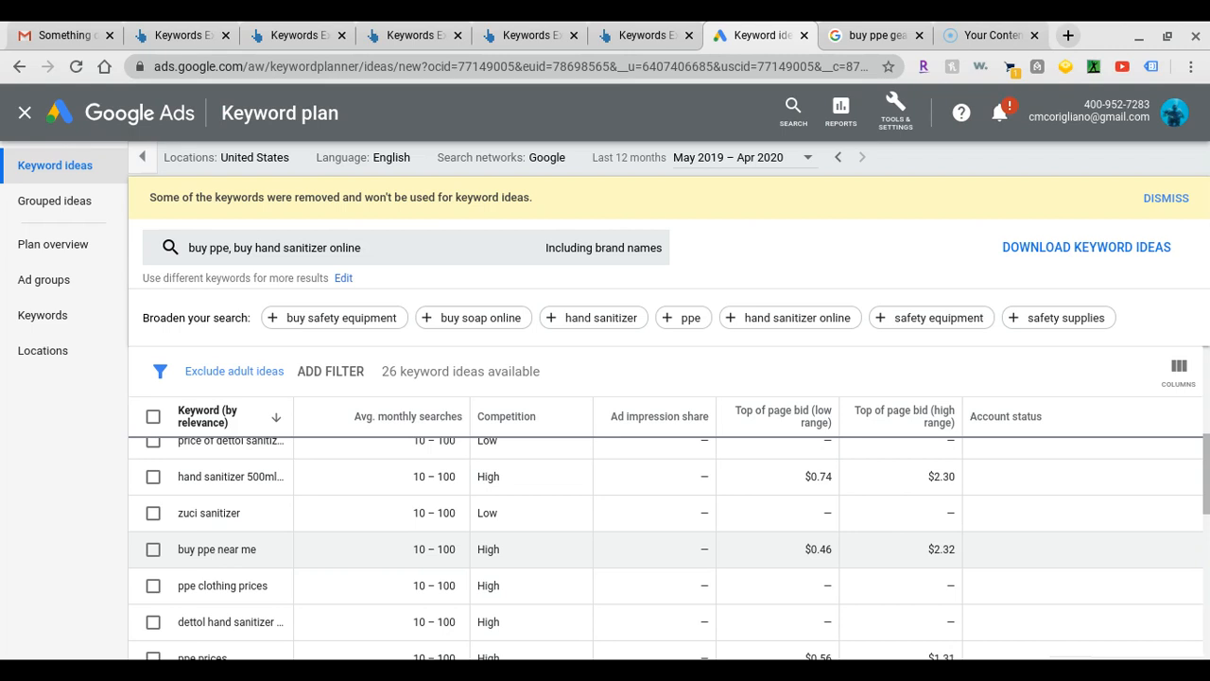
scroll(665, 548, down, 3)
scroll(665, 549, down, 1)
scroll(666, 549, up, 4)
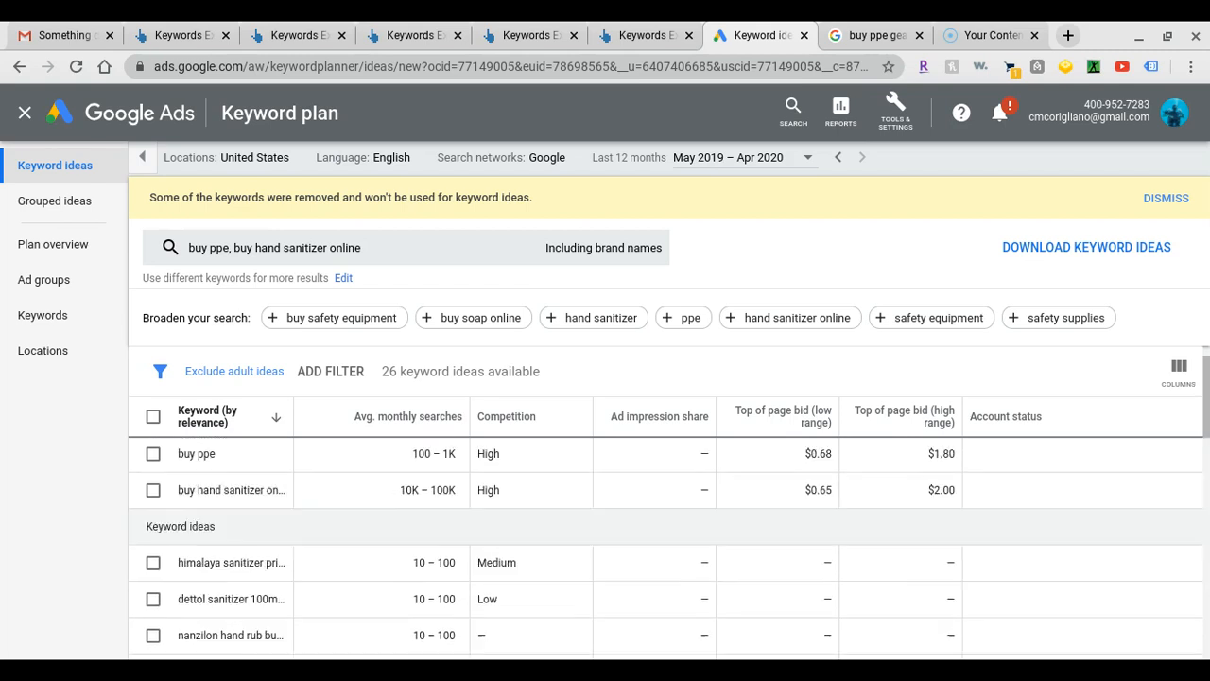
- Switch to the Google results for "buy ppe gear online" and examine the ads, organic listings and related searches
scroll(666, 548, up, 3)
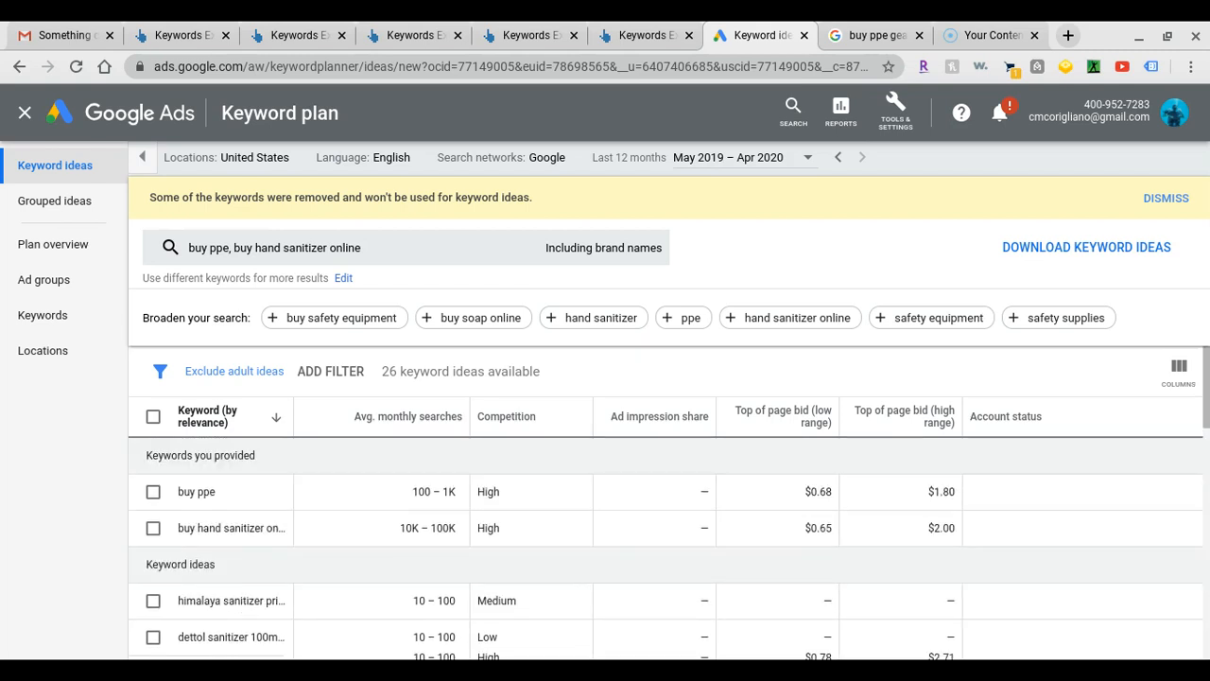
click(855, 33)
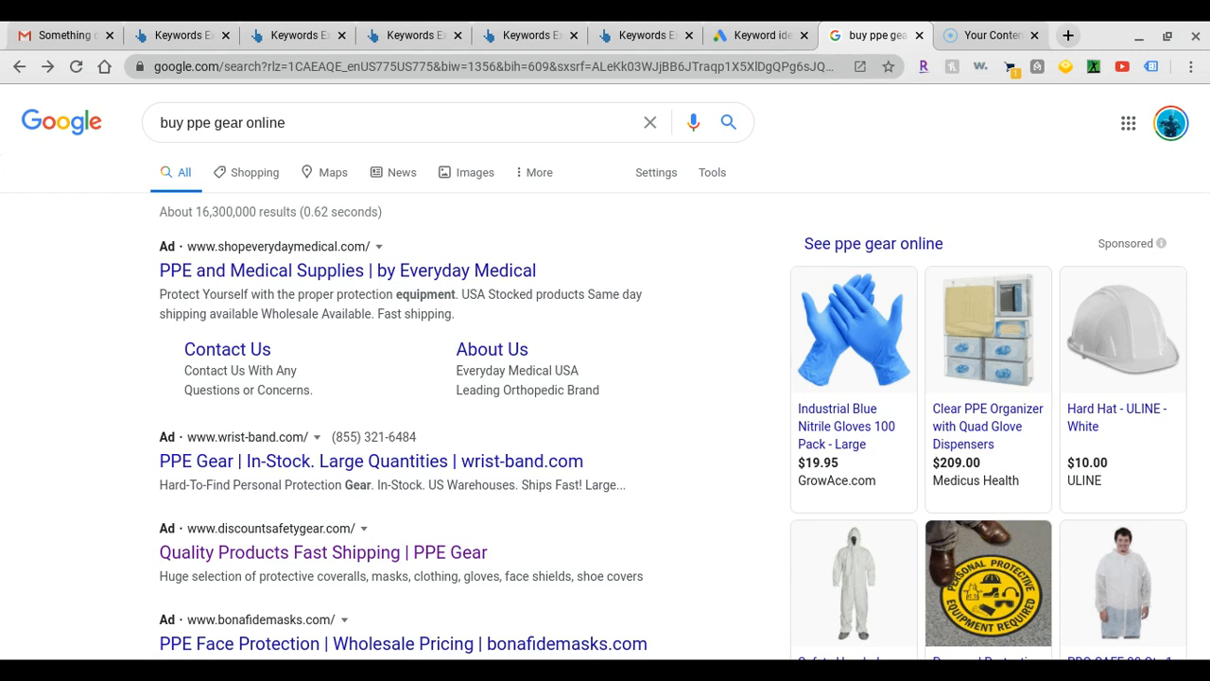
scroll(605, 394, down, 7)
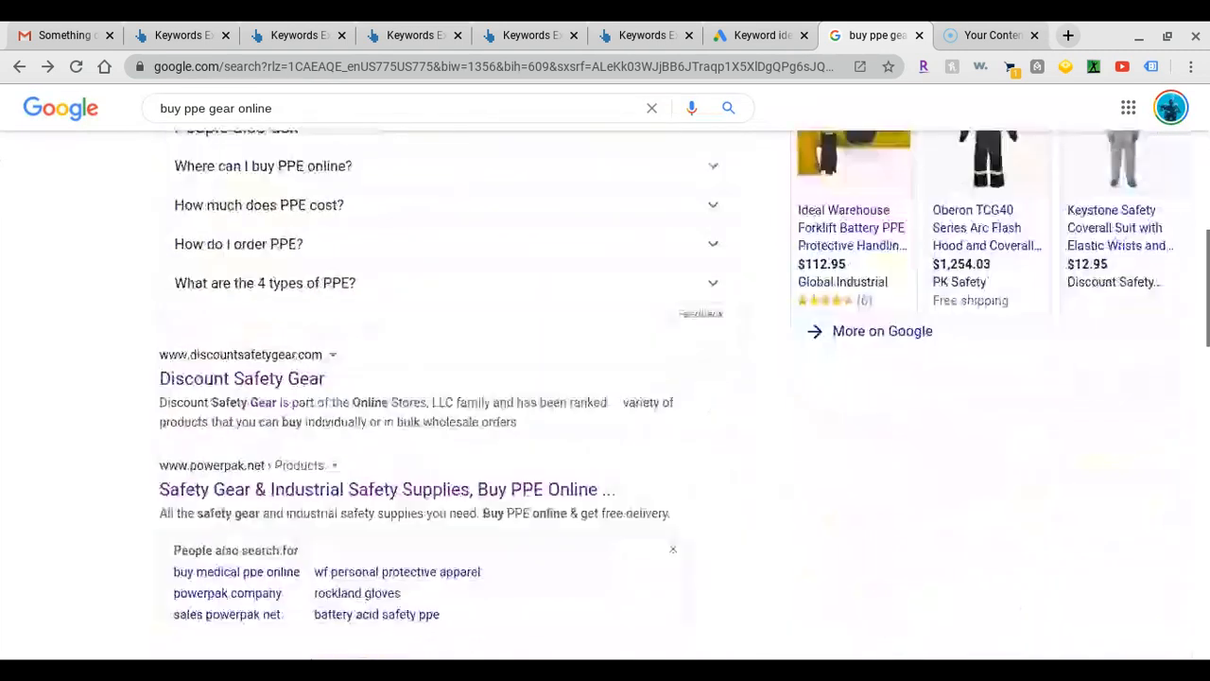
scroll(247, 295, down, 1)
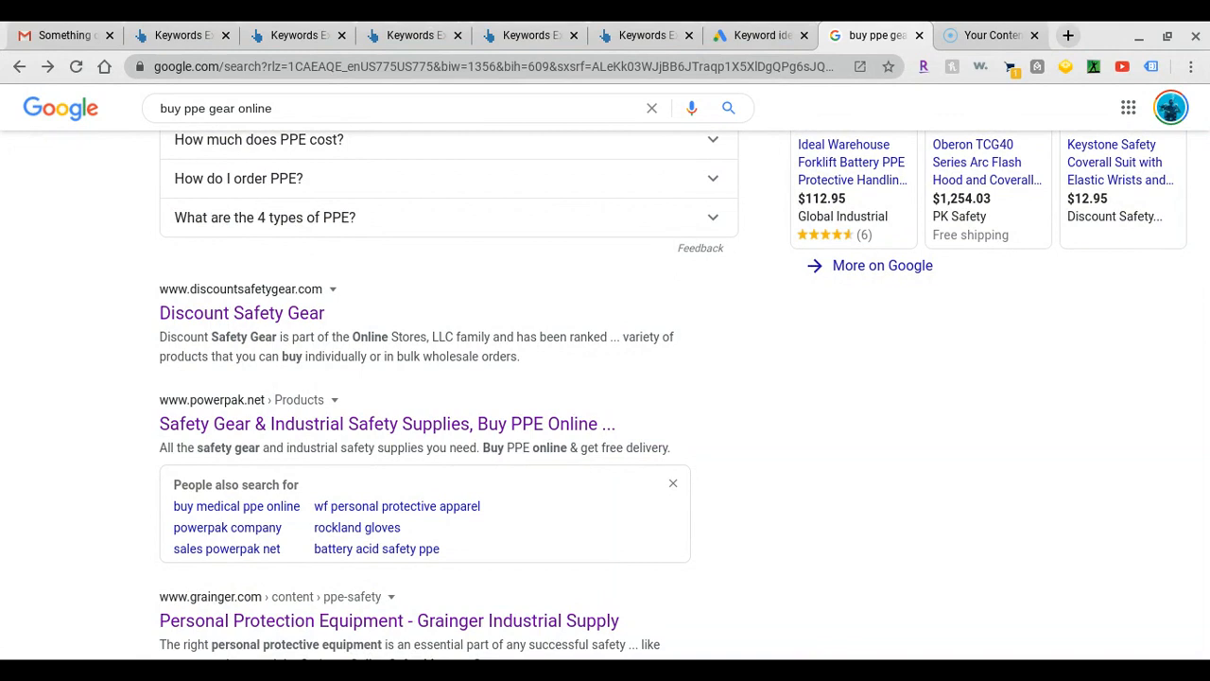
scroll(605, 390, down, 4)
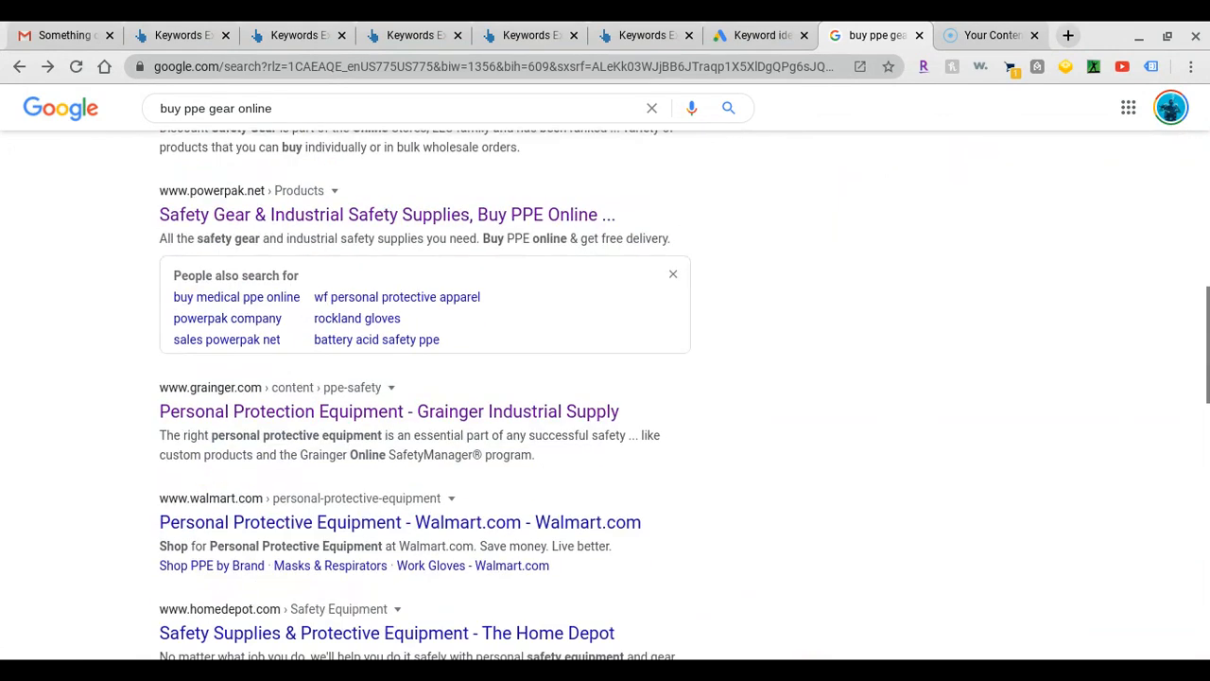
scroll(398, 390, down, 3)
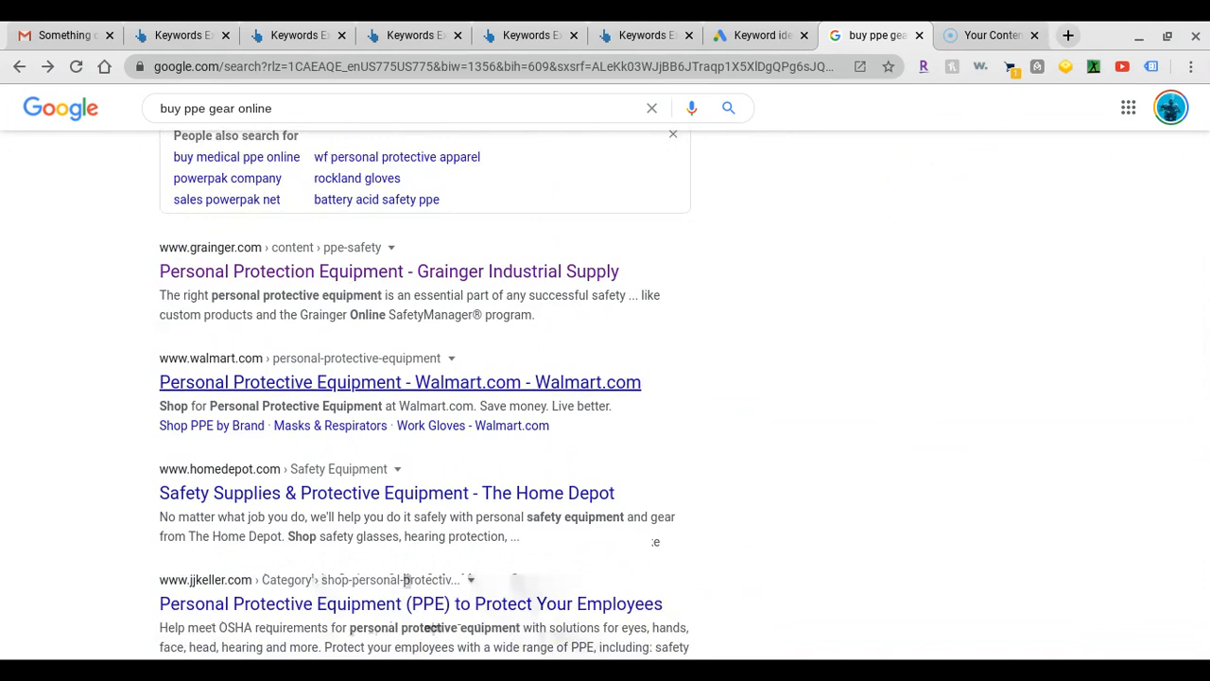
scroll(397, 382, down, 6)
scroll(397, 382, down, 5)
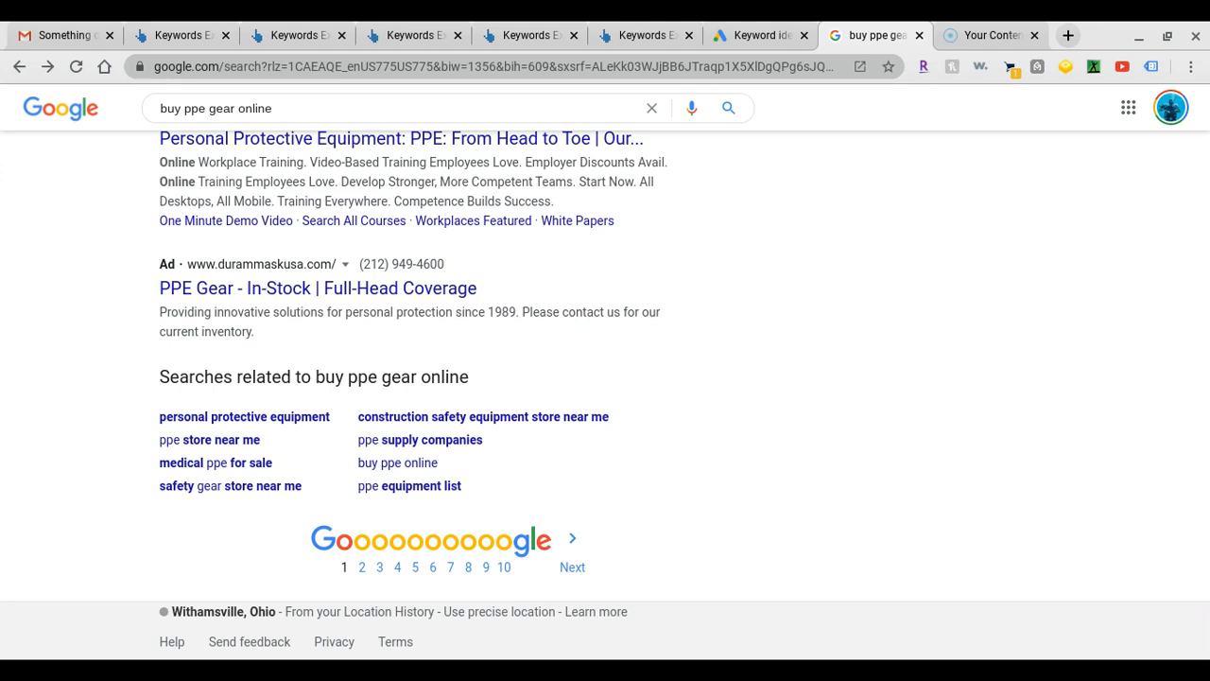
- Switch to Ahrefs and review the volume, clicks and CPC of the Amazon keyword ideas having the same terms as "hand sanitizer"
click(646, 35)
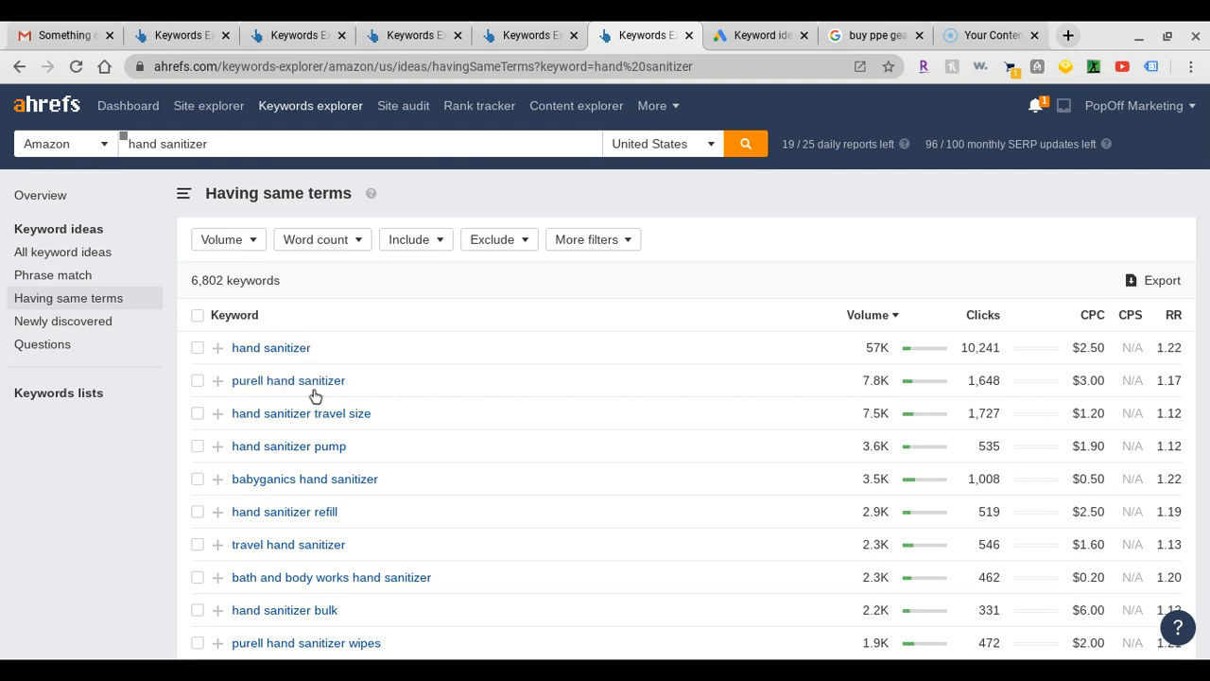
scroll(315, 395, down, 2)
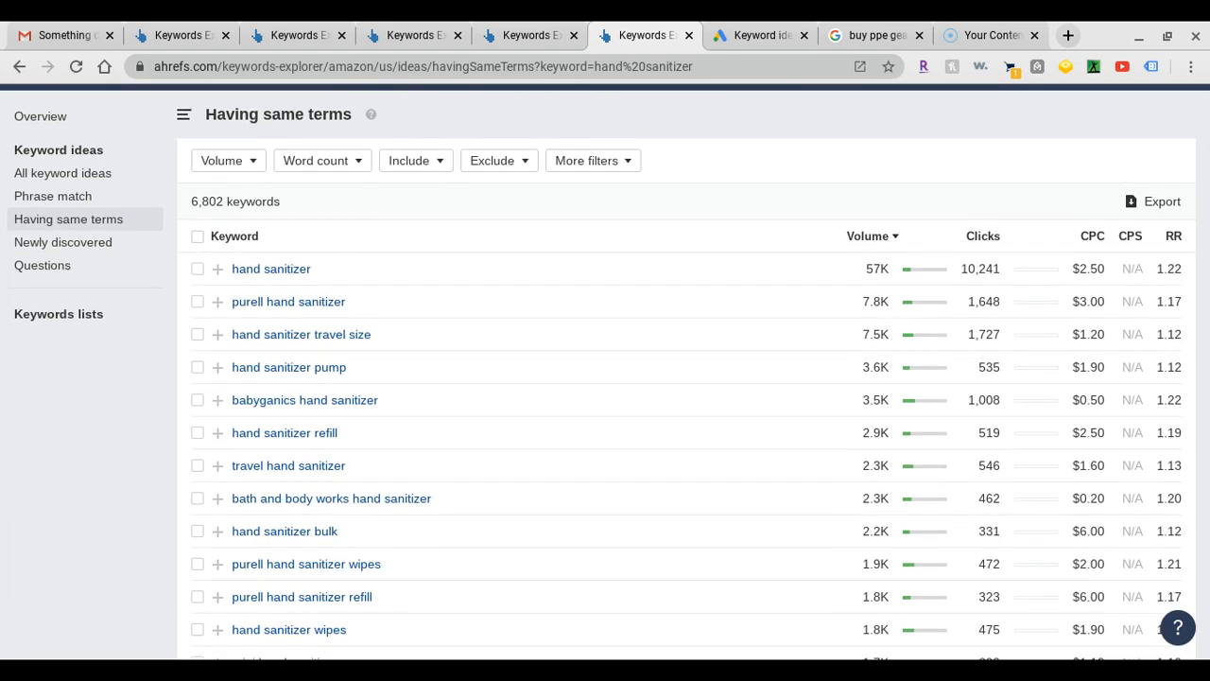
scroll(605, 379, down, 3)
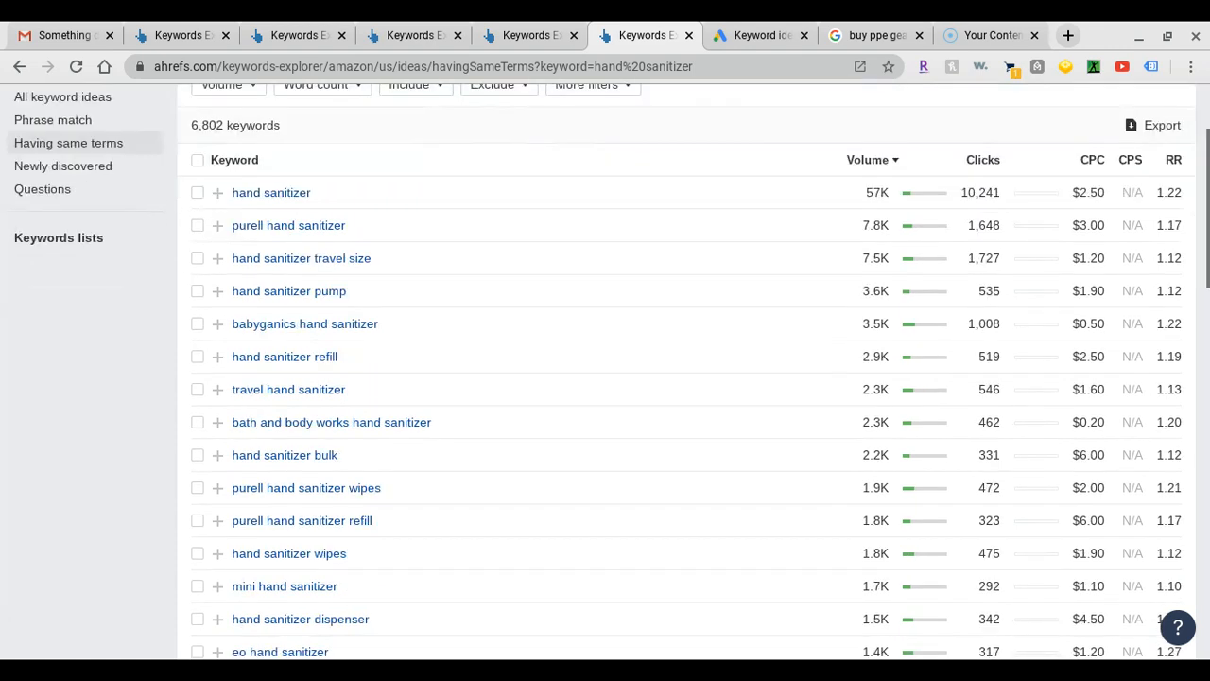
scroll(605, 379, up, 4)
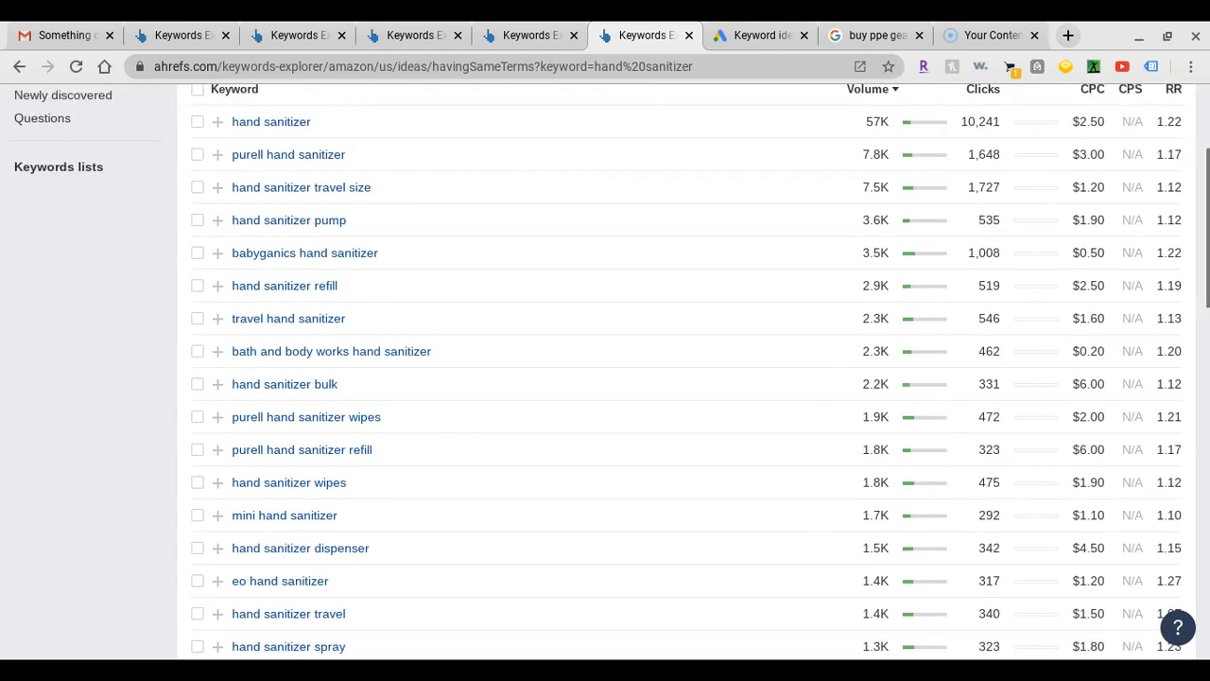